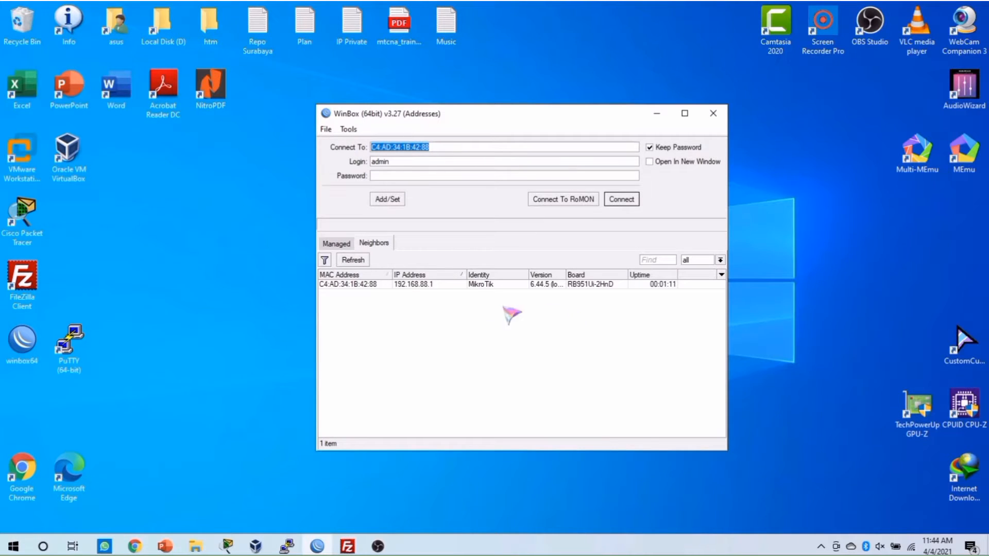
# Connect to the router by MAC address and remove its default configuration
pyautogui.click(622, 201)
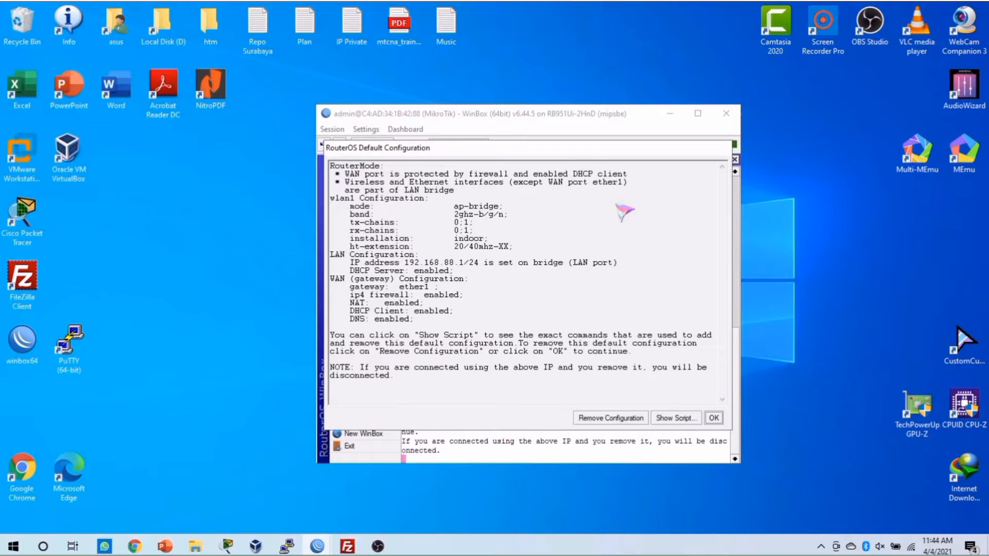
pyautogui.click(596, 420)
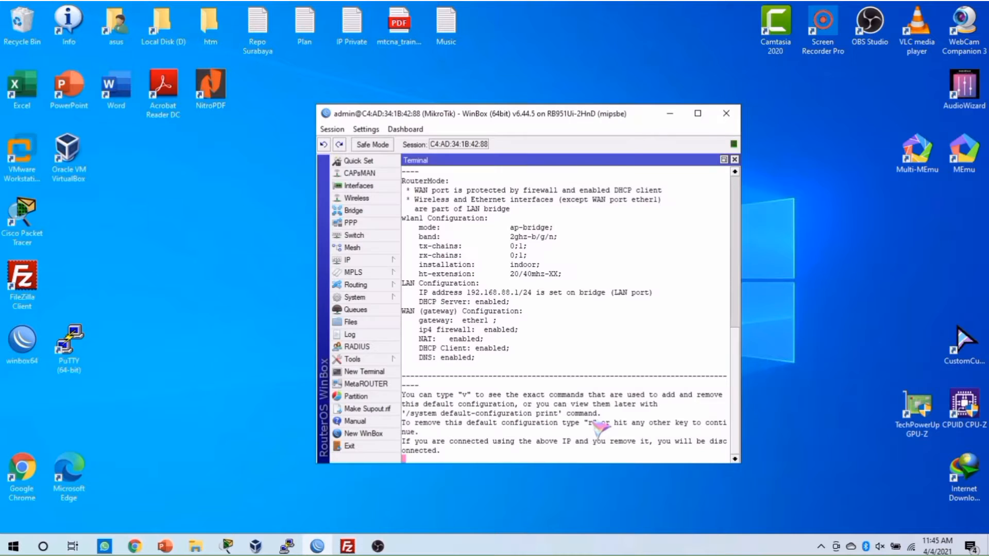
pyautogui.click(725, 114)
# Reopen WinBox and reconnect to the reset router from the neighbors list
pyautogui.doubleClick(24, 361)
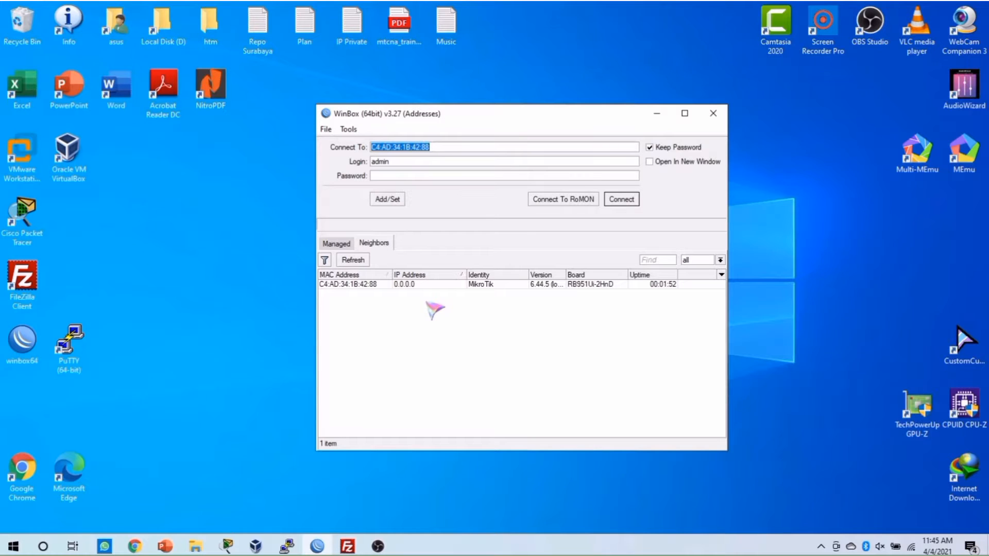
pyautogui.click(386, 287)
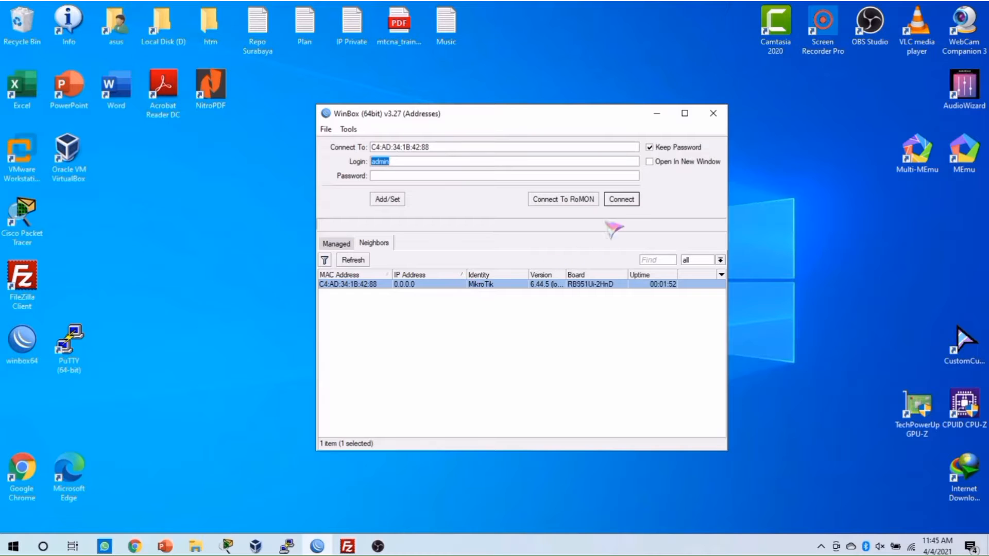
pyautogui.click(623, 201)
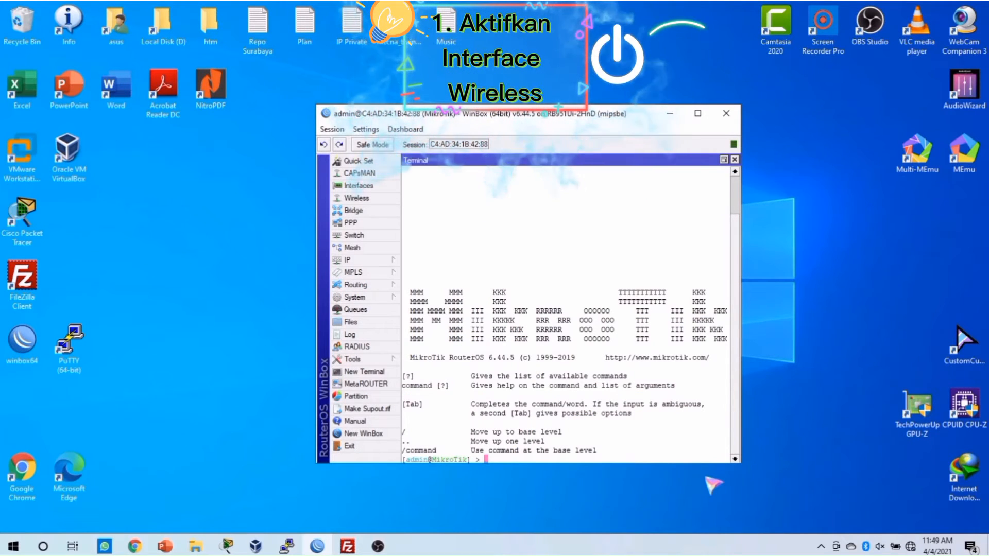
# Enable wlan1, listing the wireless interfaces before and after to confirm
pyautogui.write('interface ')
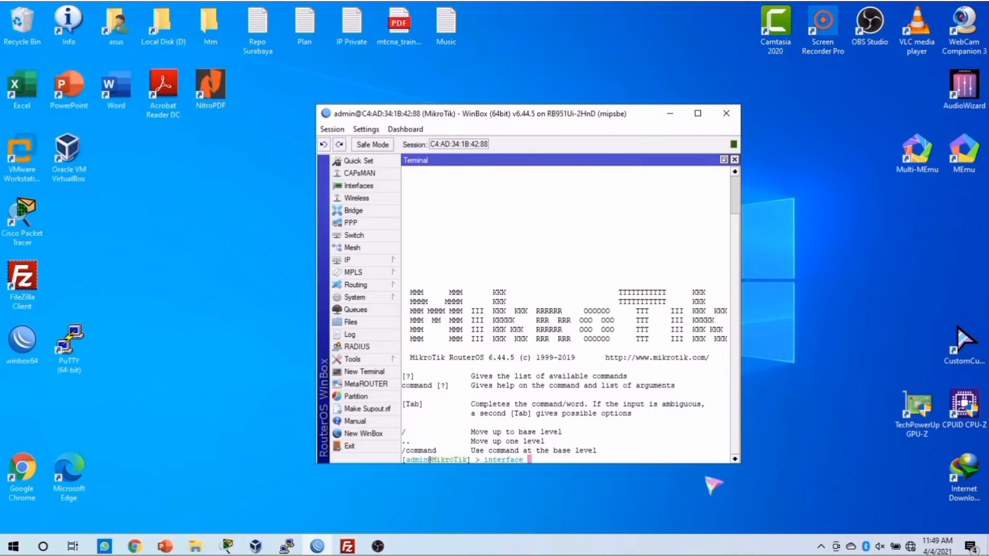
pyautogui.write('wireless print')
pyautogui.press('Return')
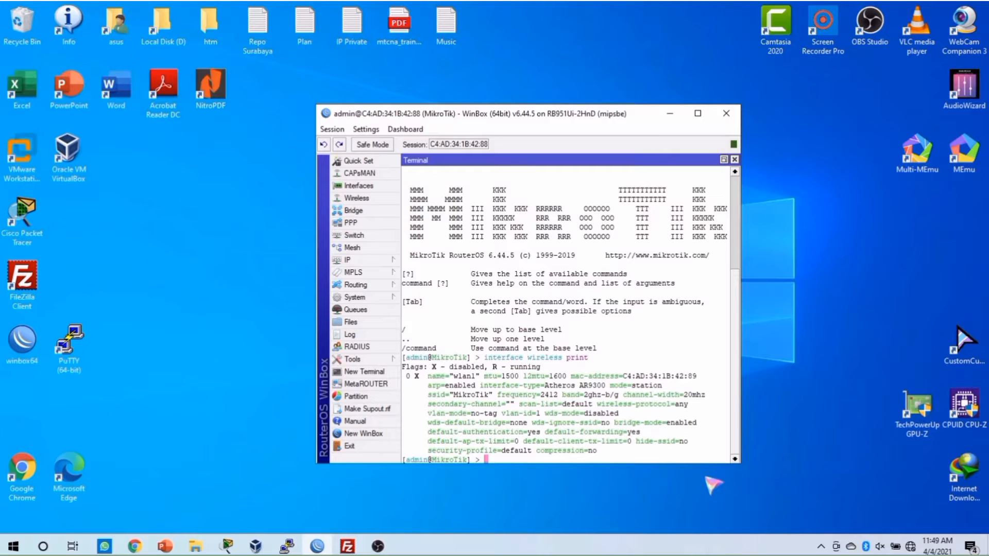
pyautogui.write('interface wireless en')
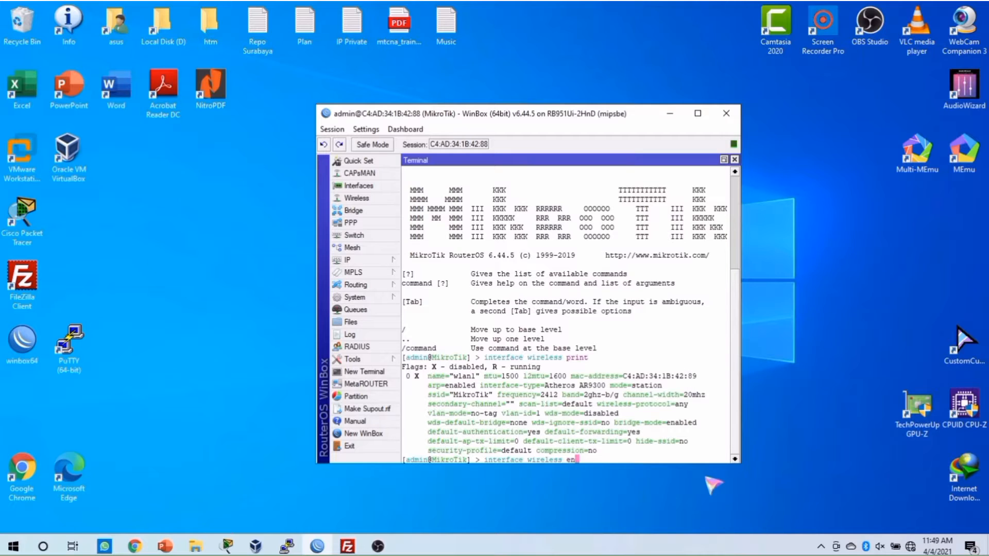
pyautogui.write('able wlan1')
pyautogui.press('Return')
pyautogui.press('Up')
pyautogui.press('Up')
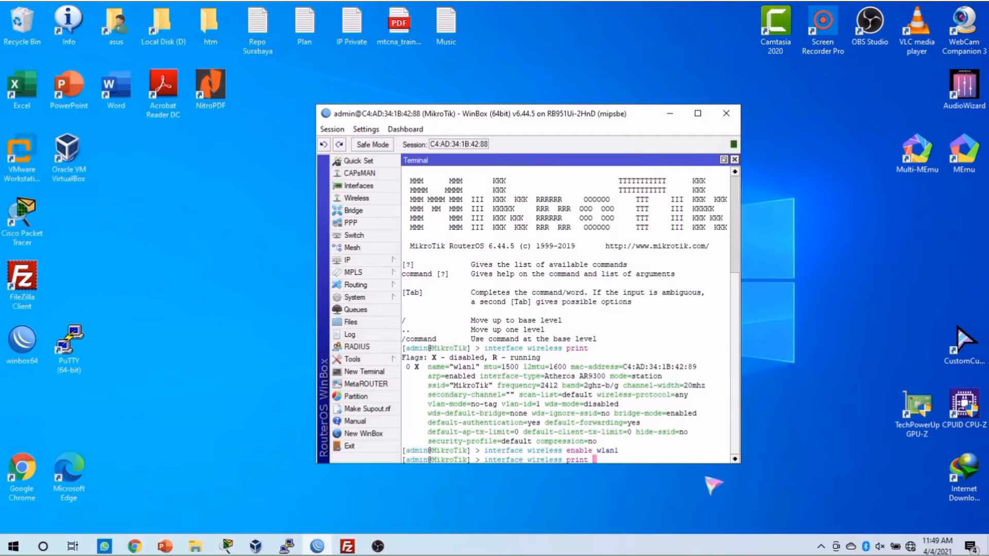
pyautogui.press('Return')
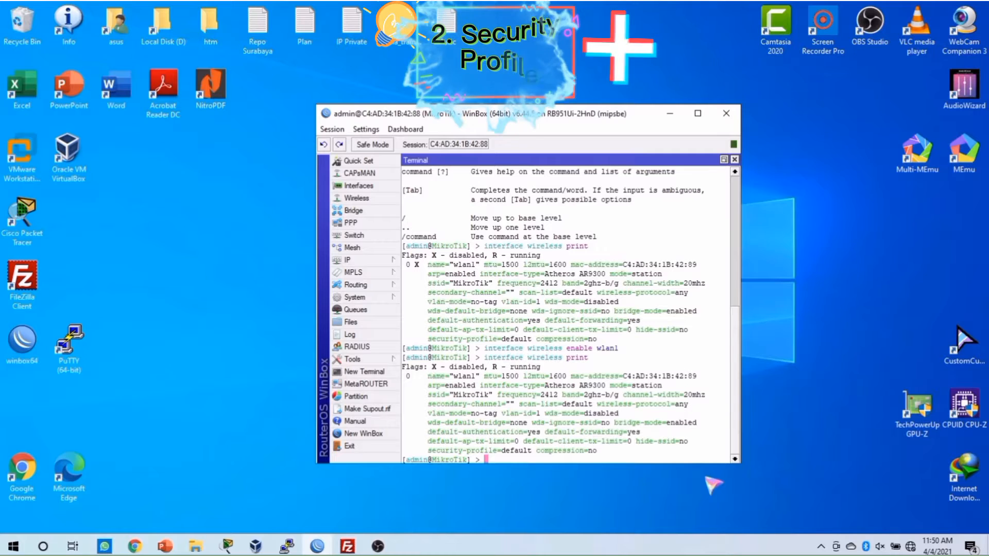
# List the existing wireless security profiles
pyautogui.write('interface ')
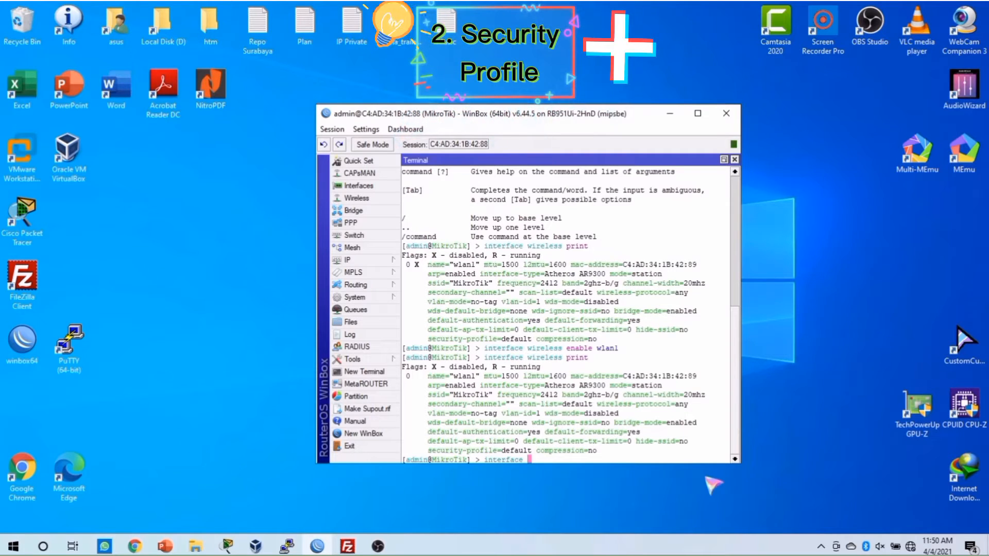
pyautogui.write('wireless se')
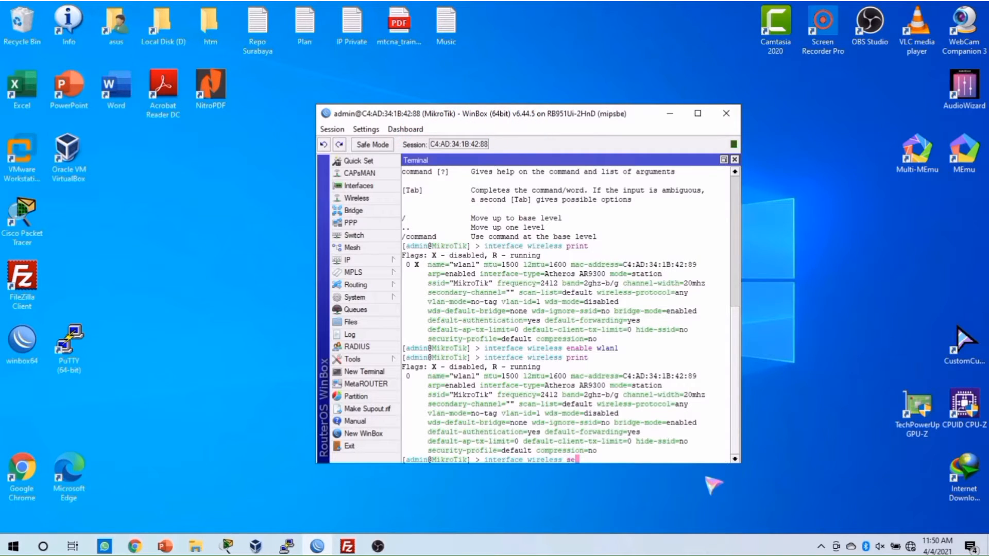
pyautogui.write('c')
pyautogui.press('Tab')
pyautogui.write('print')
pyautogui.press('Return')
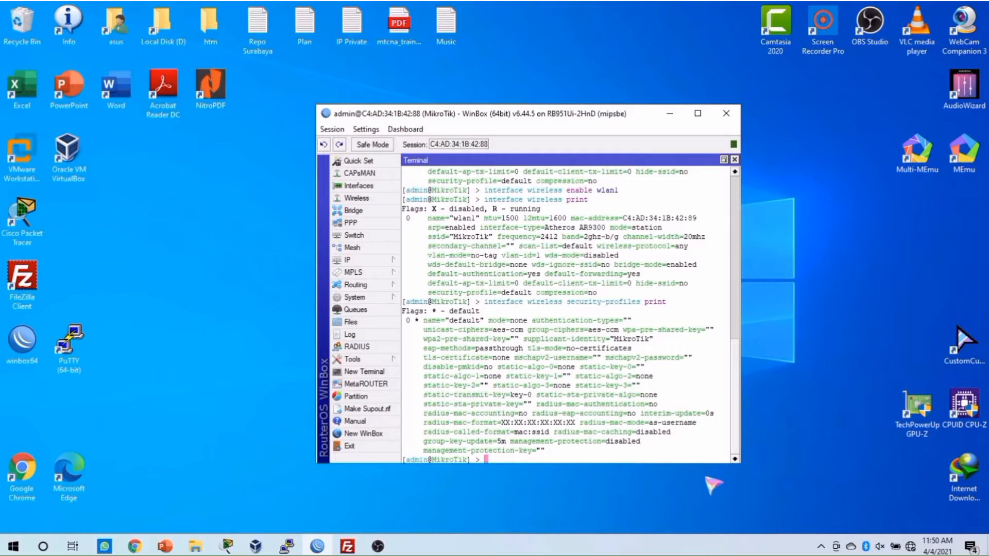
# Add security profile 'profileananda' with wpa-psk,wpa2-psk, dynamic keys and the pre-shared keys
pyautogui.press('Up')
pyautogui.press('BackSpace')
pyautogui.press('BackSpace')
pyautogui.press('BackSpace')
pyautogui.press('BackSpace')
pyautogui.press('BackSpace')
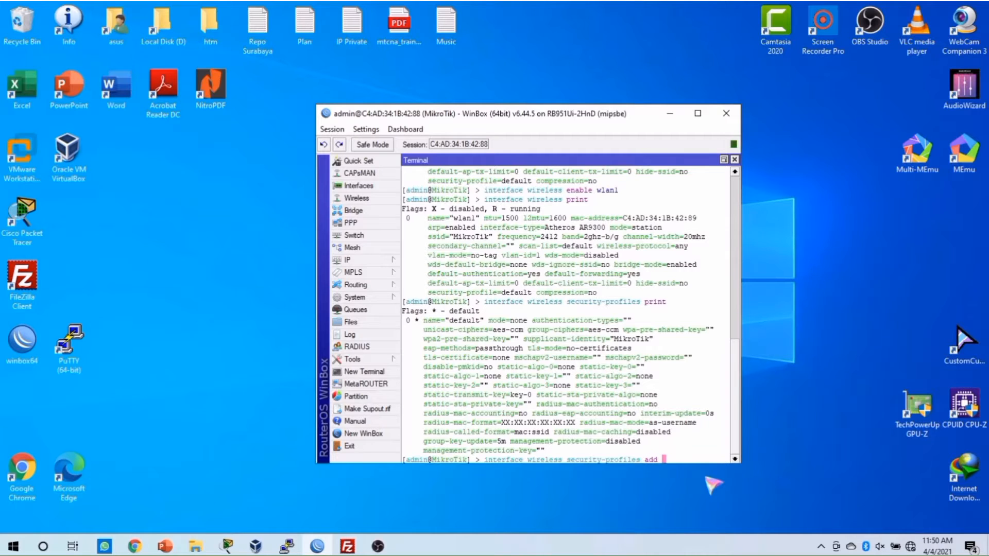
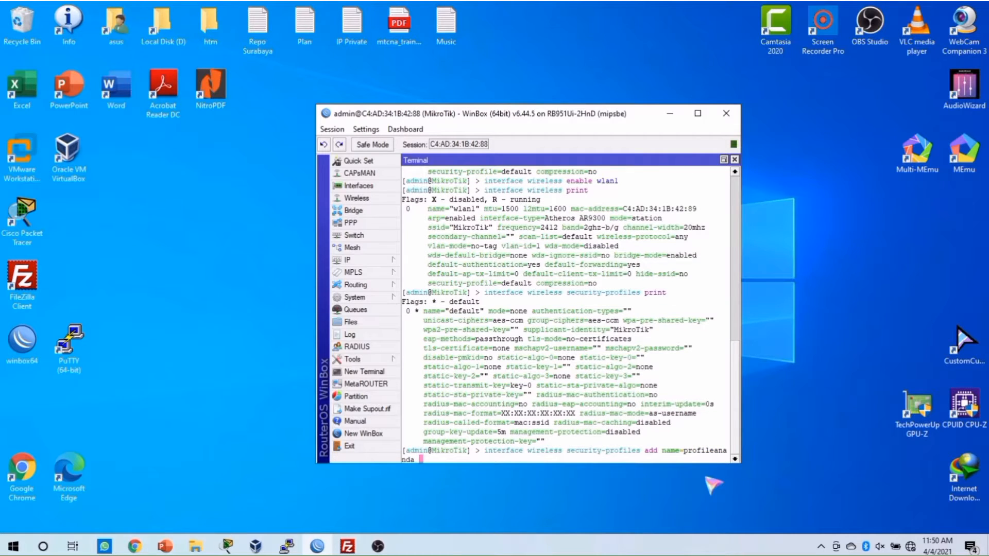
pyautogui.press('Tab')
pyautogui.press('Tab')
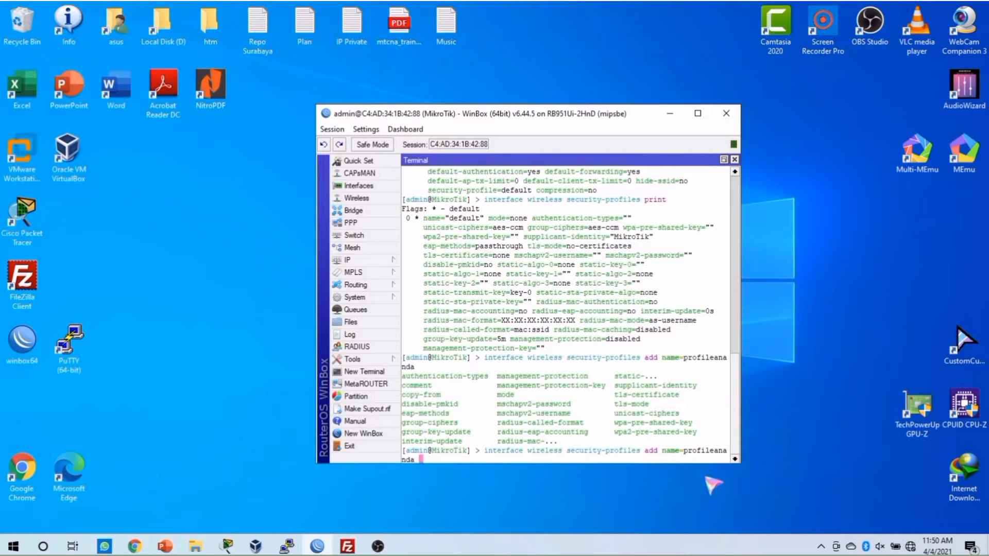
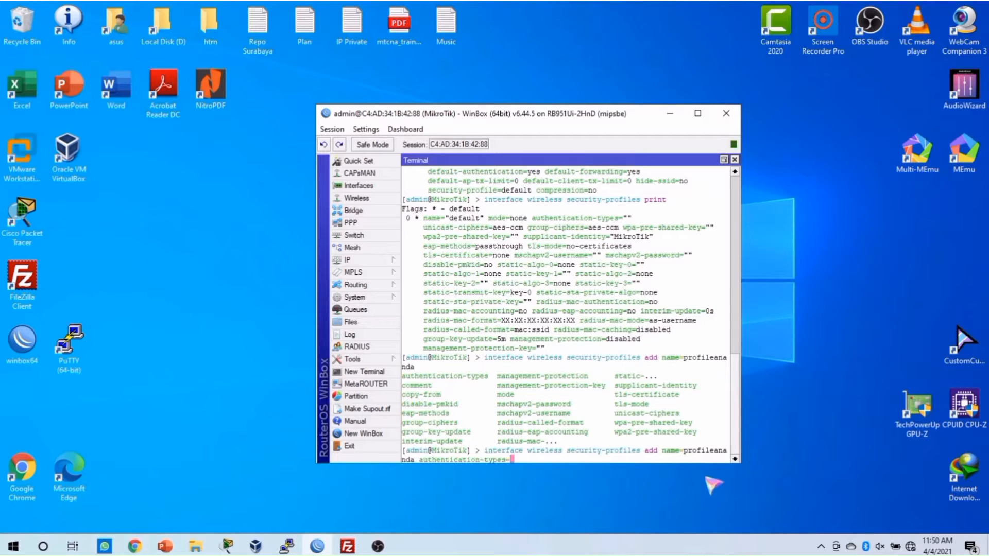
pyautogui.press('BackSpace')
pyautogui.press('BackSpace')
pyautogui.press('BackSpace')
pyautogui.press('BackSpace')
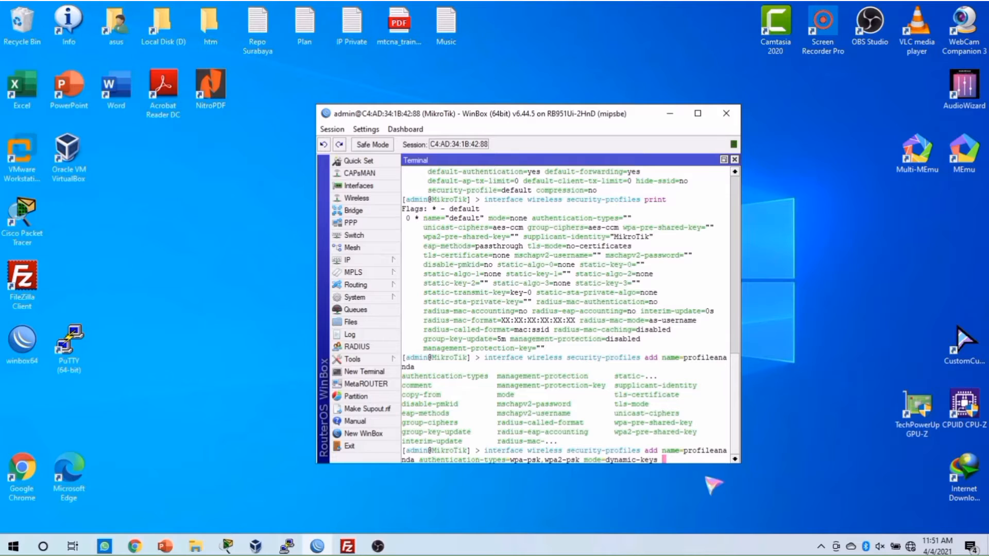
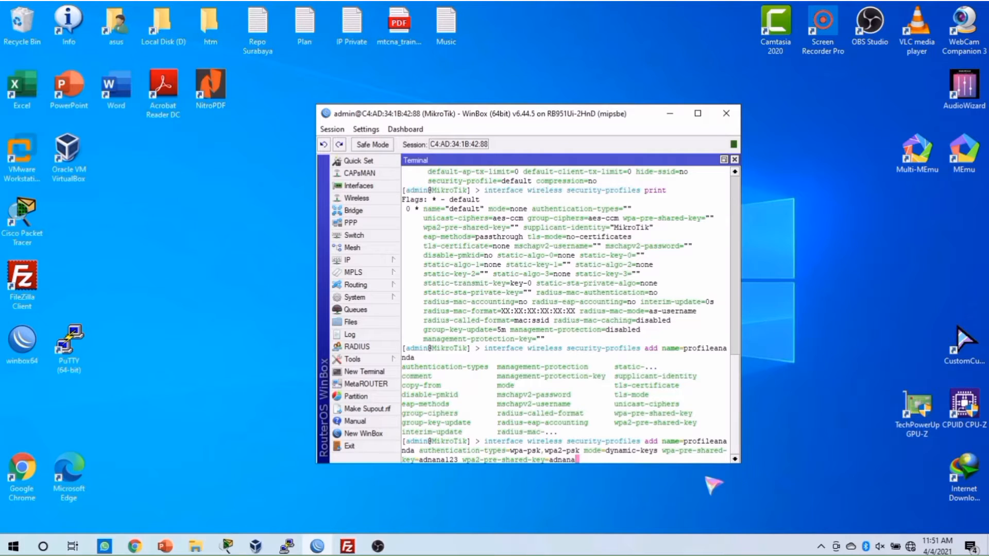
pyautogui.press('Return')
# List the security profiles again to confirm the new entry
pyautogui.press('Up')
pyautogui.press('Up')
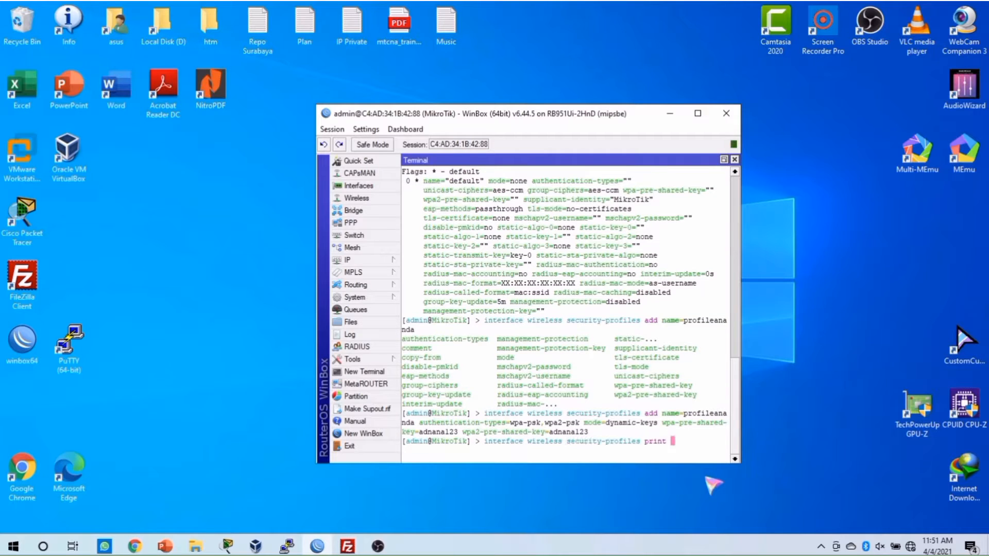
pyautogui.press('Return')
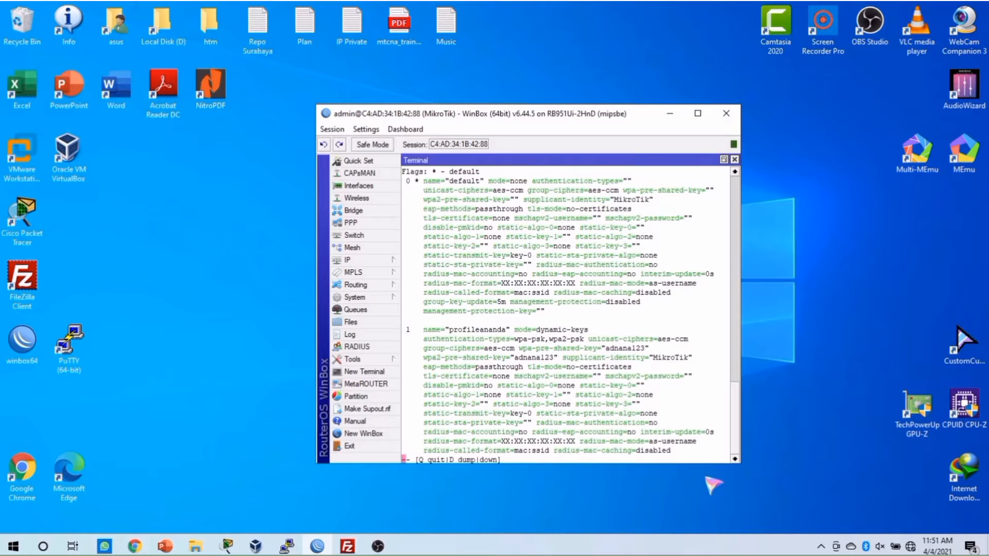
pyautogui.press('q')
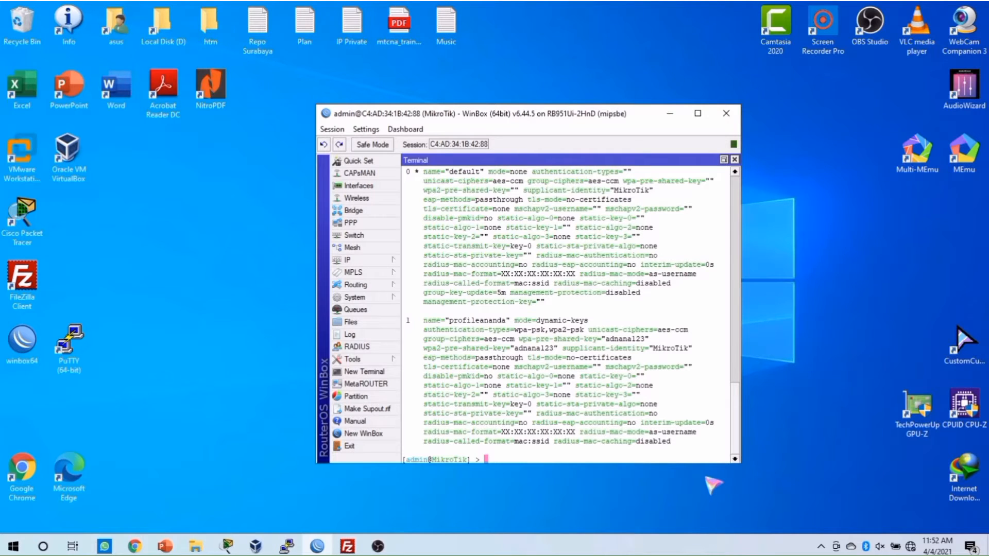
# Set wlan1 to mode=station, ssid=Ananda and security-profile=profileananda
pyautogui.write('interface wireless')
pyautogui.write('set ')
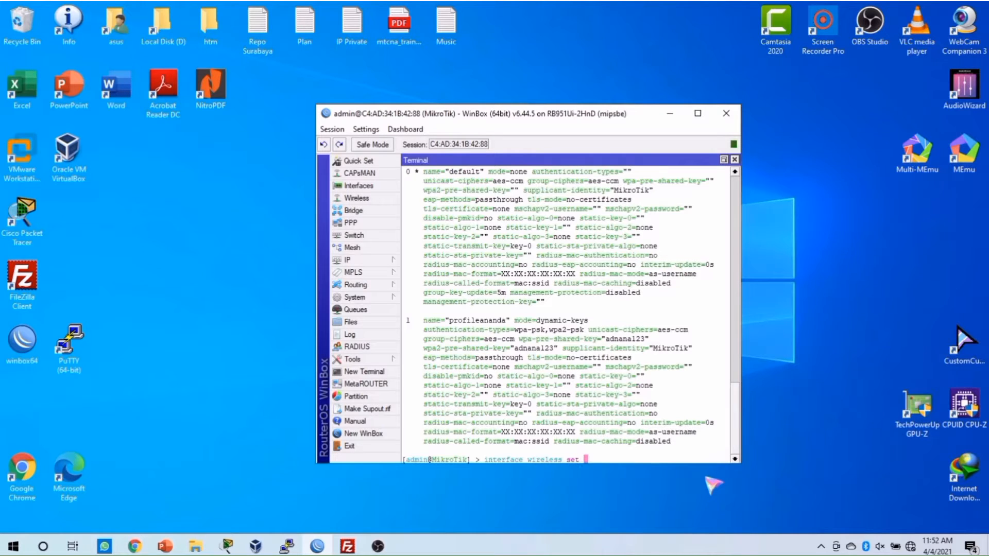
pyautogui.write('wlan1 mode=station ssid=')
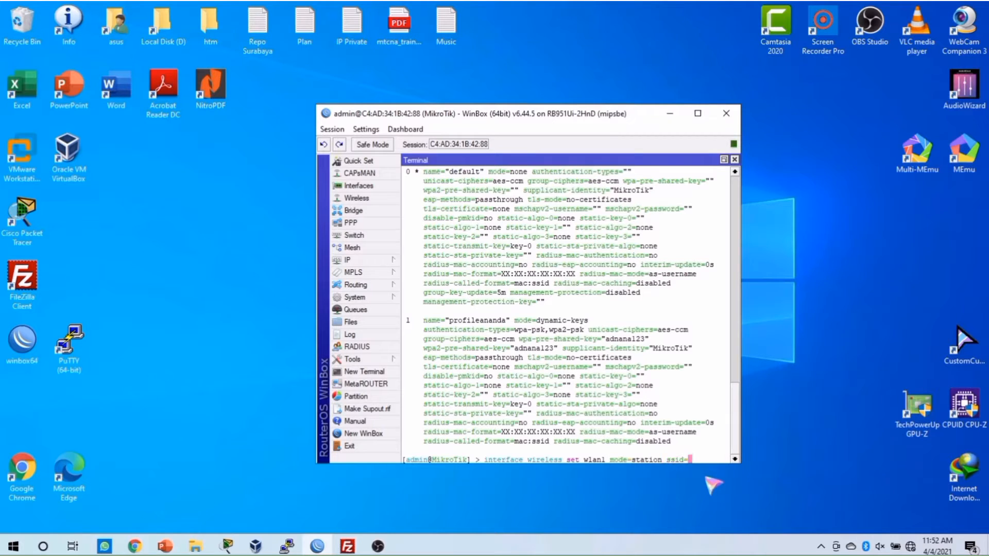
pyautogui.write('Ananda passw')
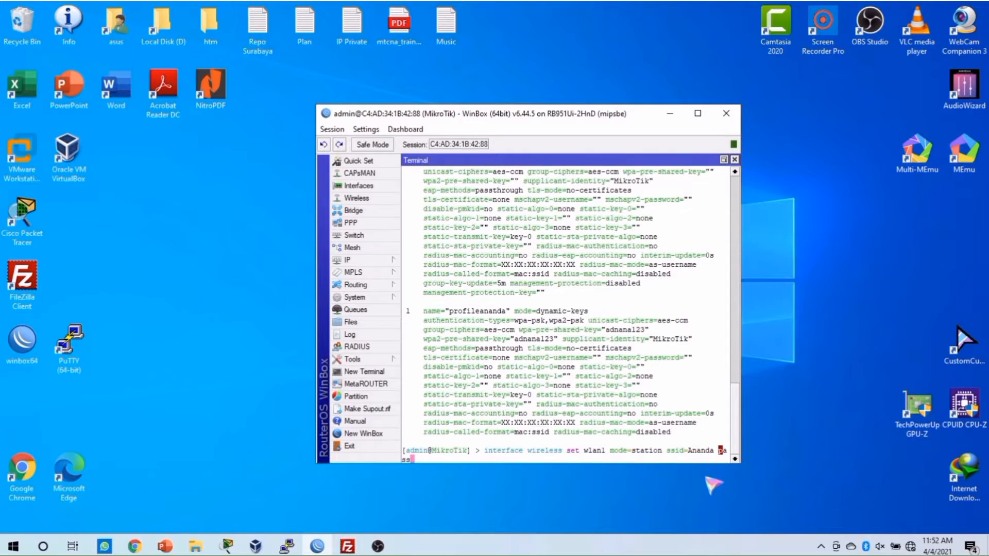
pyautogui.press('BackSpace')
pyautogui.press('BackSpace')
pyautogui.press('BackSpace')
pyautogui.press('BackSpace')
pyautogui.press('BackSpace')
pyautogui.write('se')
pyautogui.press('Tab')
pyautogui.write('profileananda')
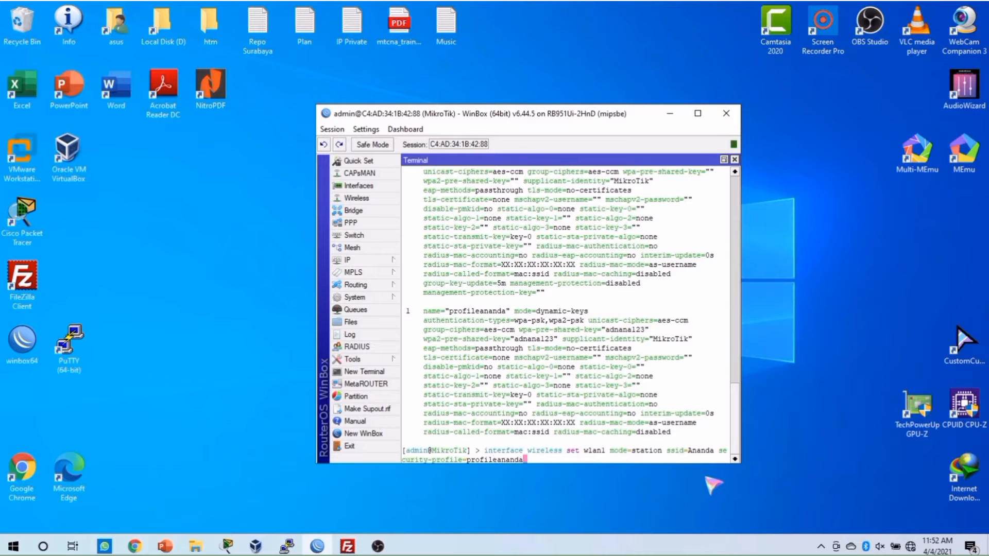
pyautogui.press('Return')
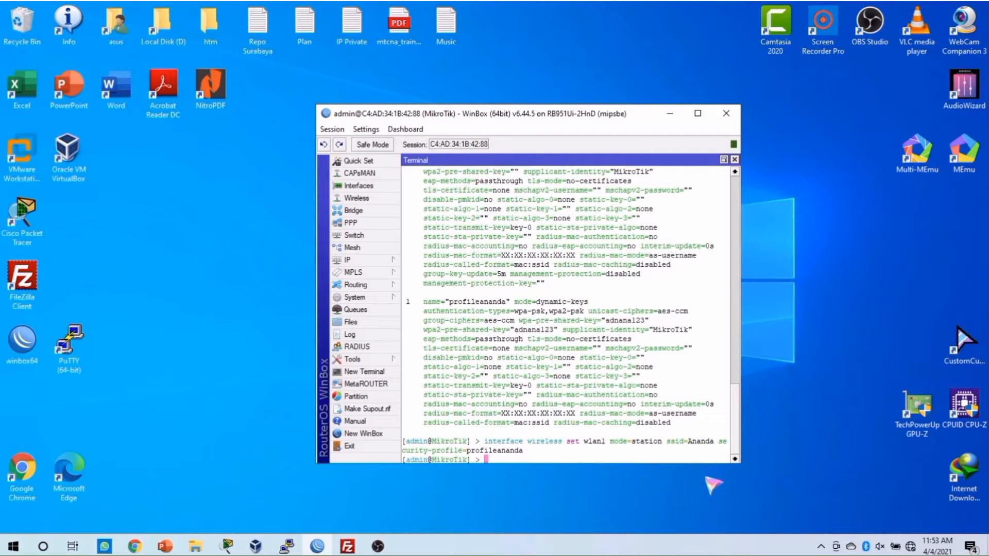
pyautogui.write('interface wireless scan')
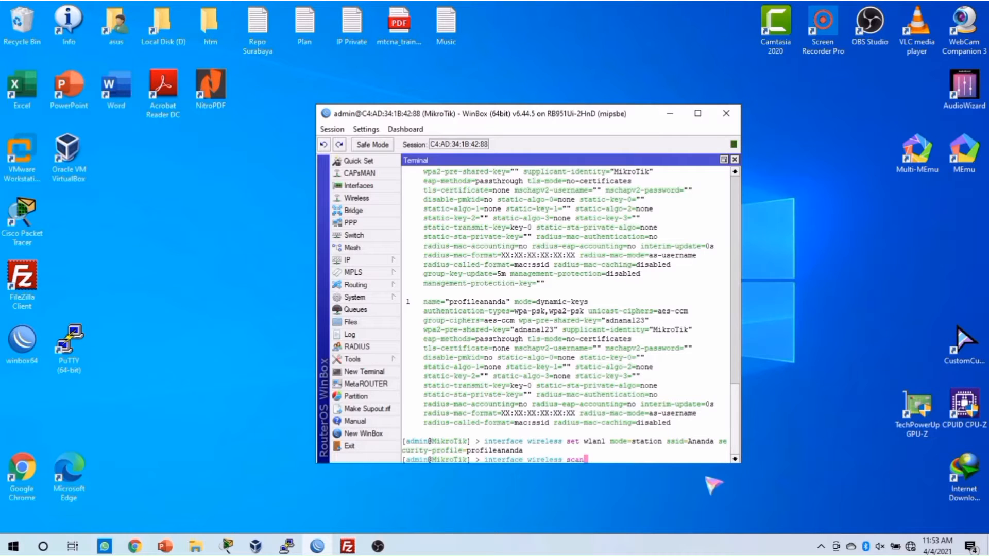
# Scan on interface 0 until Ananda appears at 2462 MHz, -34 signal, then stop
pyautogui.press('Return')
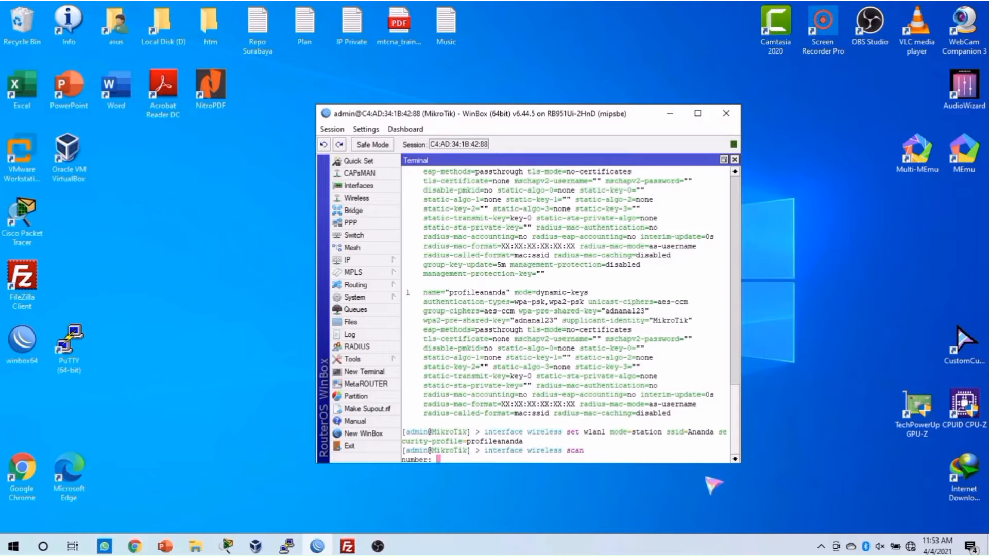
pyautogui.write('0')
pyautogui.press('Return')
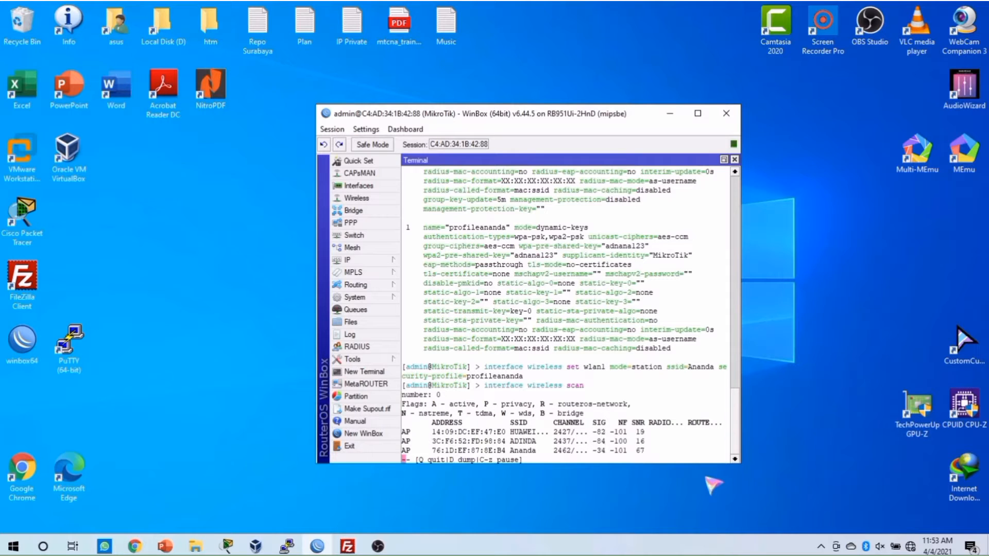
pyautogui.press('q')
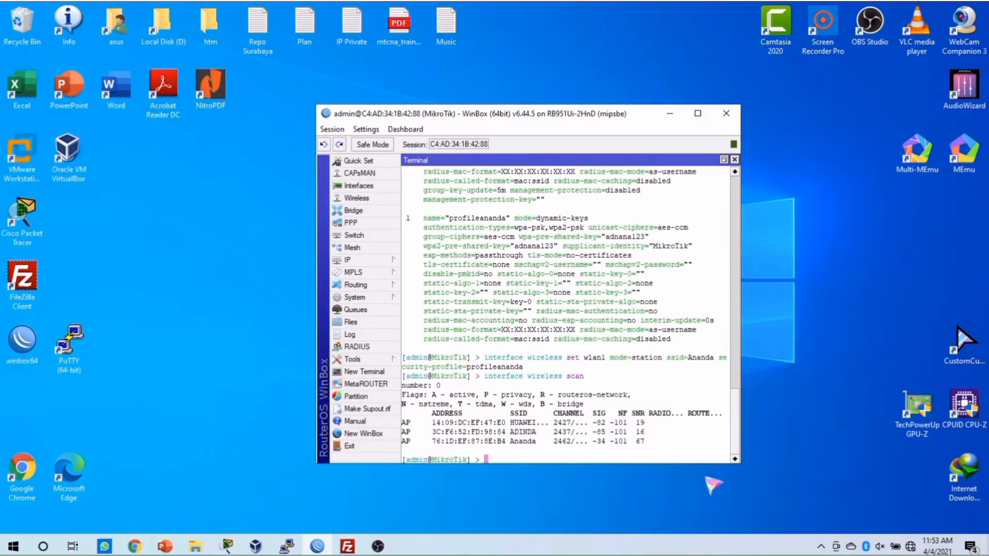
# Add a DHCP client on interface wlan1 and list the DHCP clients
pyautogui.write('ip dhcp-')
pyautogui.write('client ')
pyautogui.write('print')
pyautogui.press('BackSpace')
pyautogui.press('BackSpace')
pyautogui.press('BackSpace')
pyautogui.press('BackSpace')
pyautogui.press('BackSpace')
pyautogui.press('BackSpace')
pyautogui.write('add interface=')
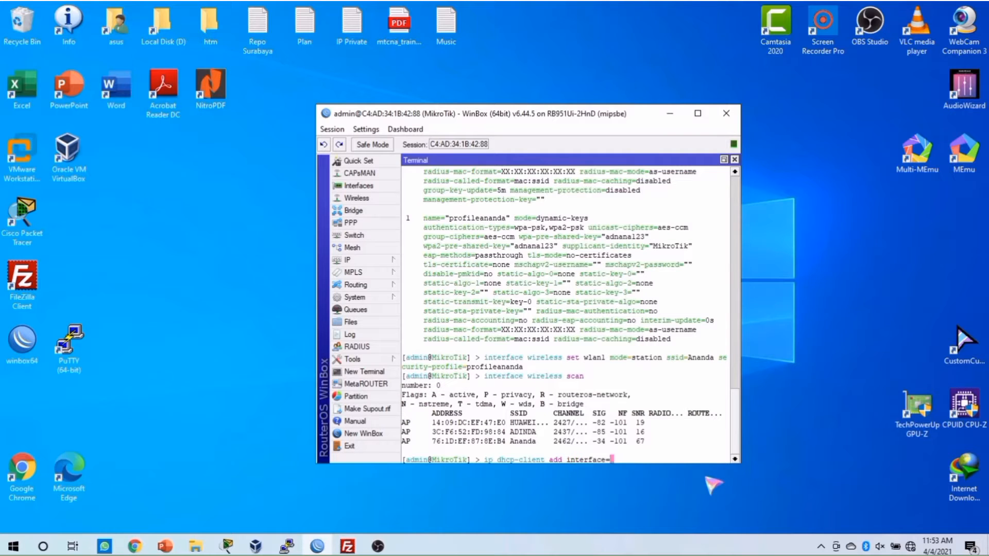
pyautogui.write('wlan1')
pyautogui.press('Return')
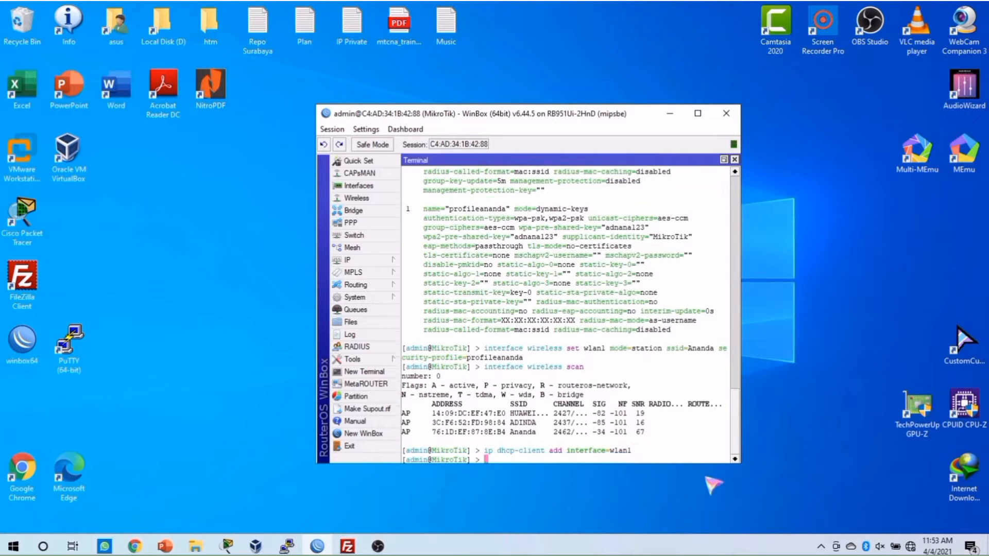
pyautogui.write('ip dhcp-client print')
pyautogui.press('Return')
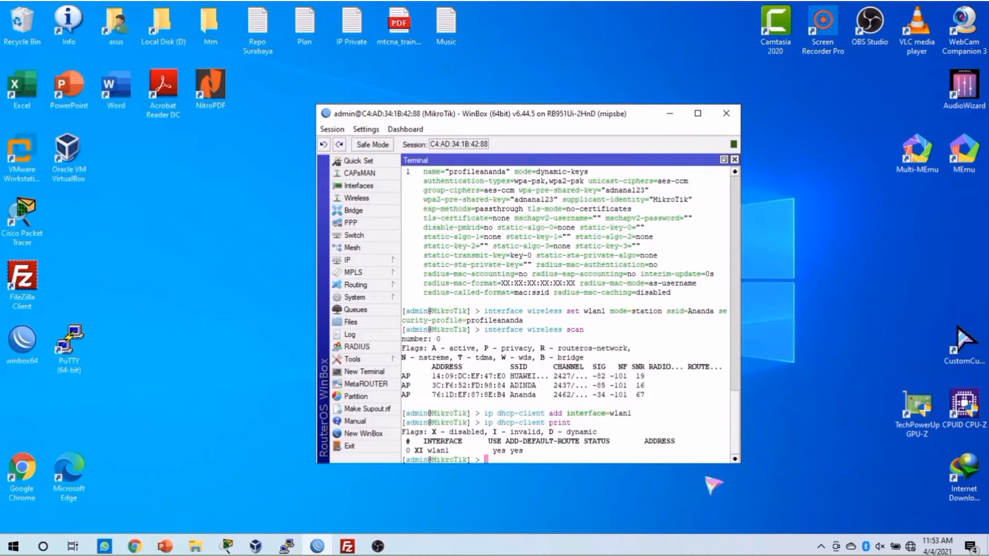
# Enable DHCP client 0 and confirm it is bound to 192.168.43.116/24
pyautogui.write('ip dhcp-client enabl')
pyautogui.write('e nu')
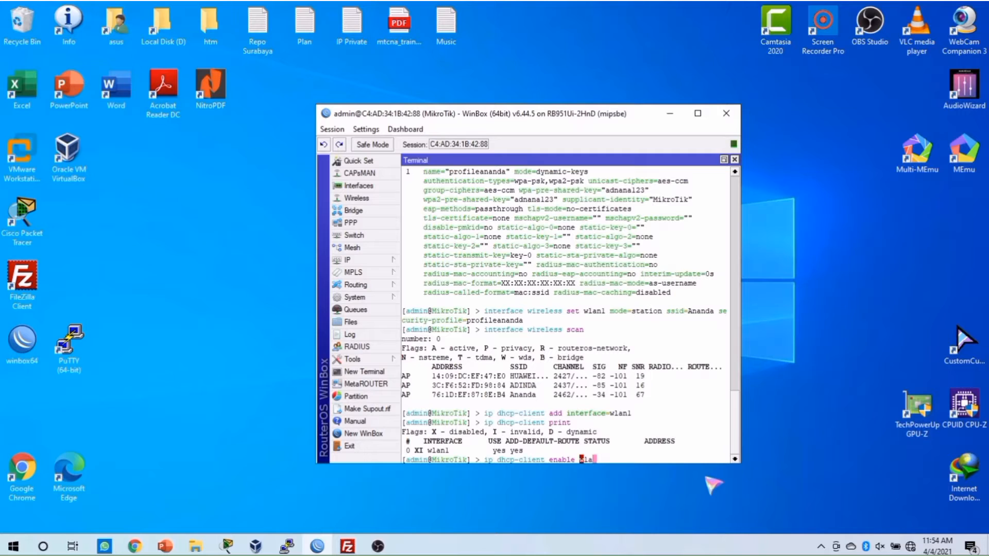
pyautogui.press('Tab')
pyautogui.write('0')
pyautogui.press('Return')
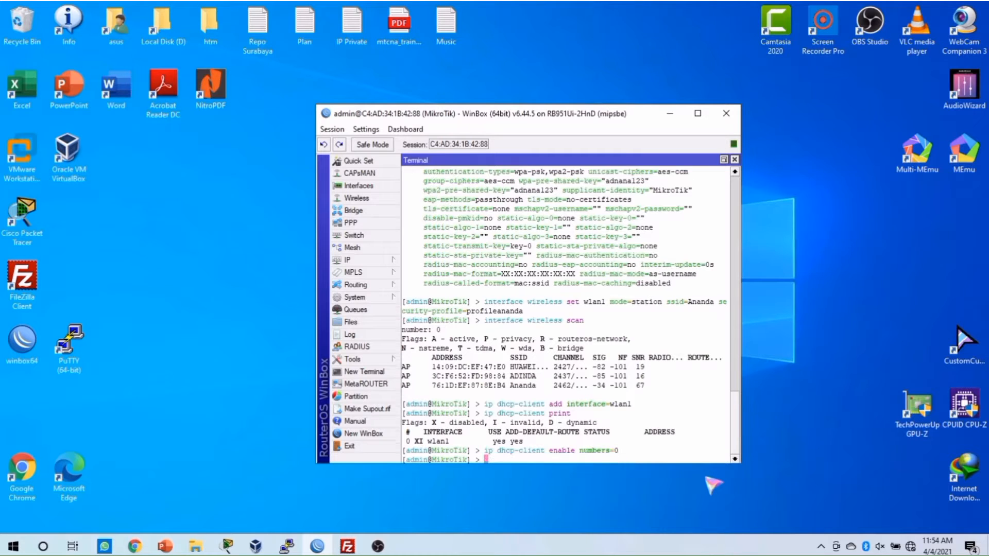
pyautogui.press('Up')
pyautogui.press('Up')
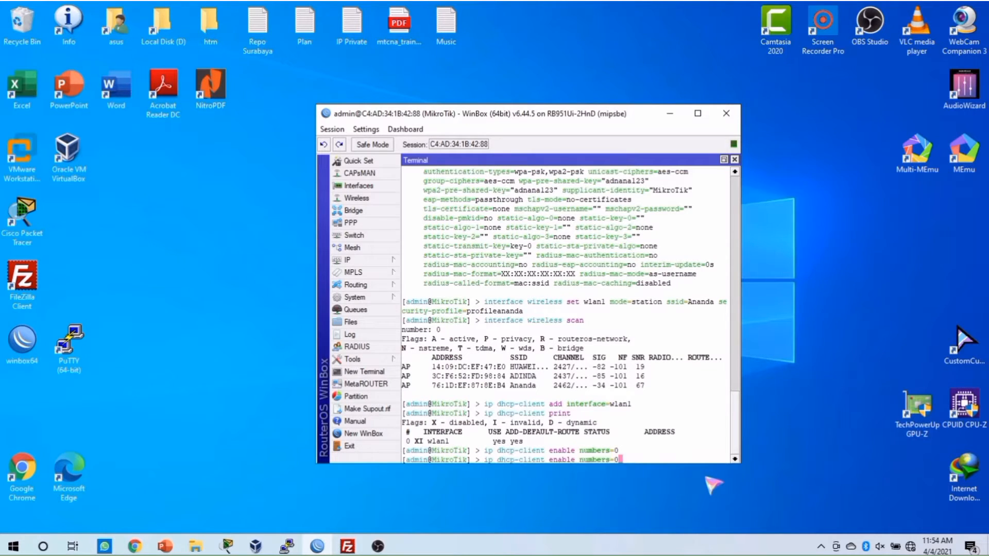
pyautogui.press('Return')
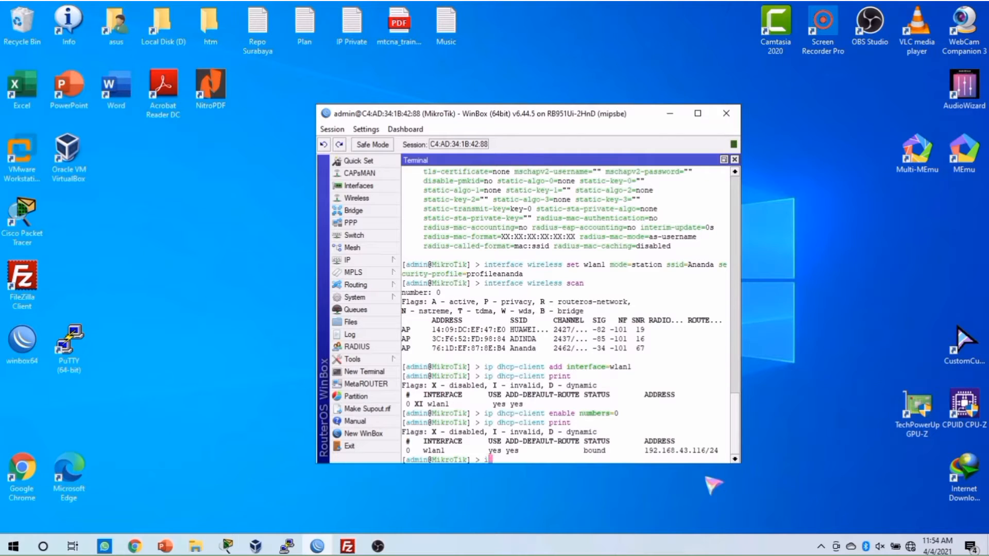
# Check IP addresses, DNS and routes, then ping google.com with 0% packet loss
pyautogui.write('ip address print')
pyautogui.press('Return')
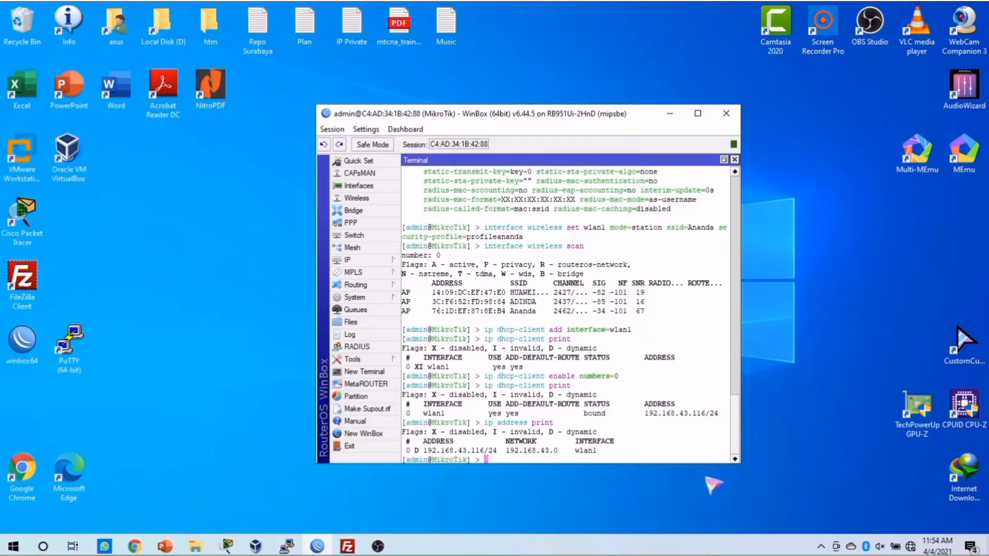
pyautogui.write('ip dns print')
pyautogui.press('Return')
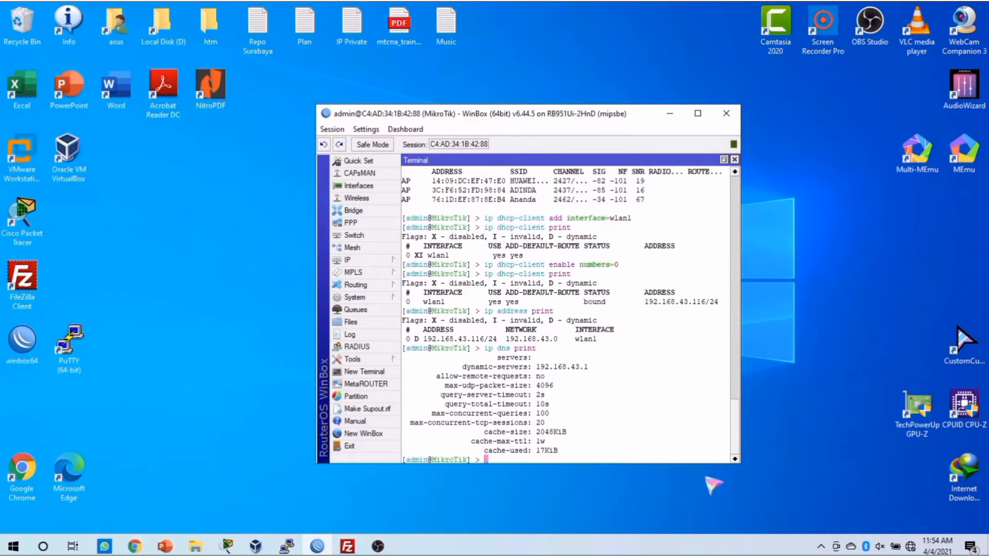
pyautogui.write('ip')
pyautogui.press('BackSpace')
pyautogui.press('BackSpace')
pyautogui.press('BackSpace')
pyautogui.write('ip route print')
pyautogui.press('Return')
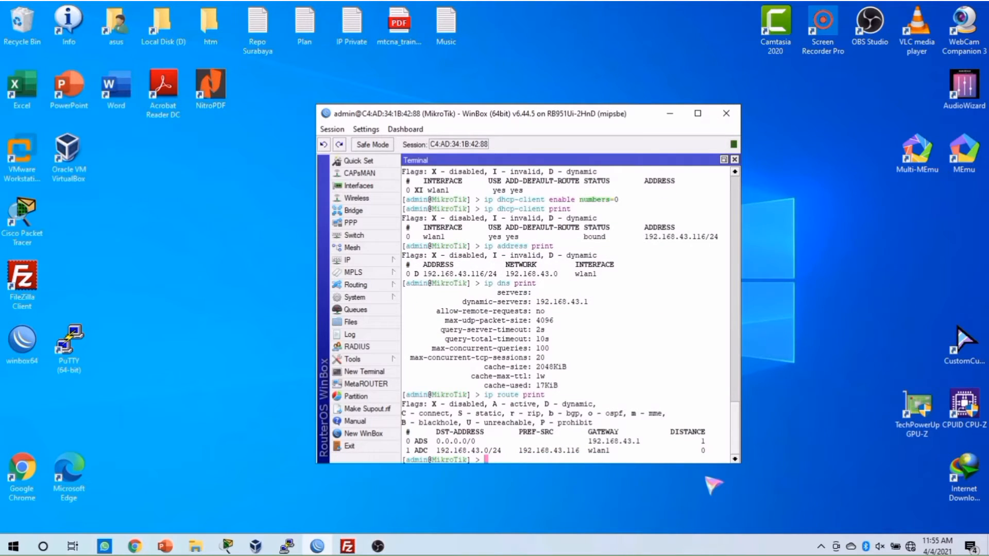
pyautogui.write('ping google.com')
pyautogui.press('Return')
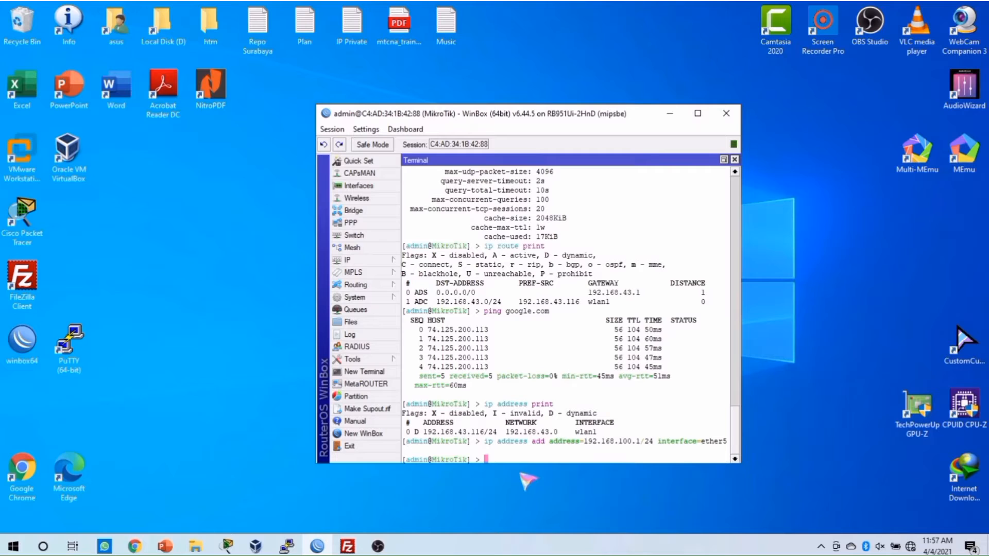
# Add 192.168.100.1/24 on ether2 and list the IP addresses
pyautogui.press('Up')
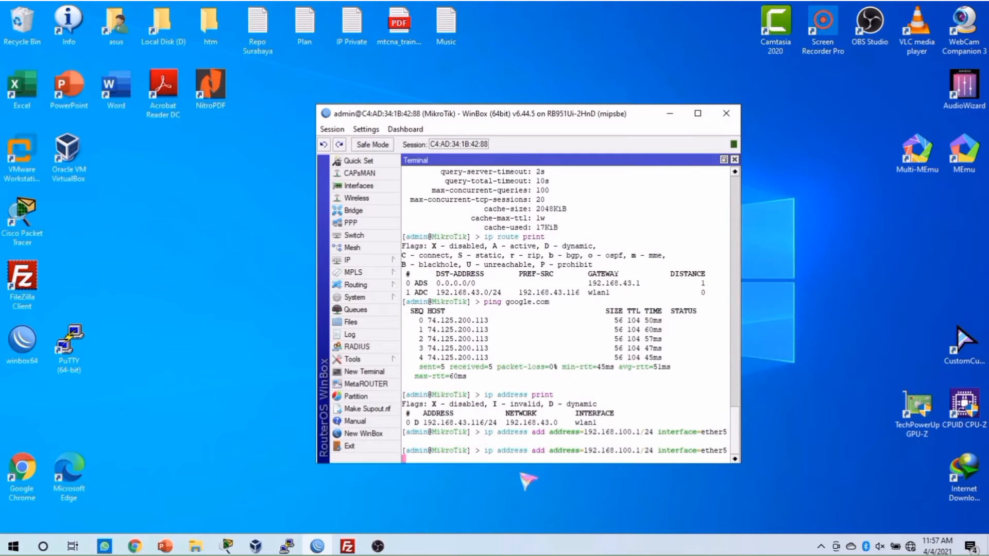
pyautogui.press('BackSpace')
pyautogui.write('2')
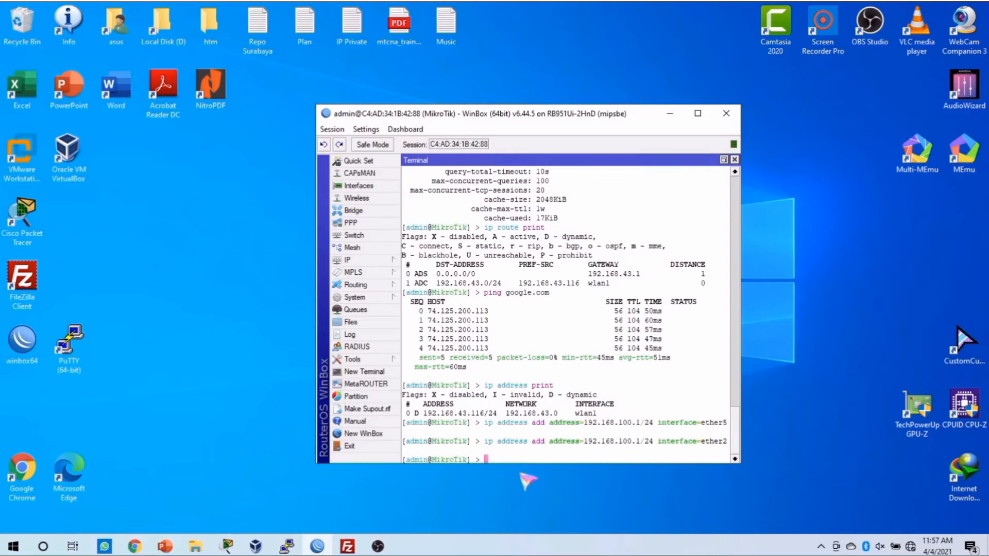
pyautogui.write('ip address print')
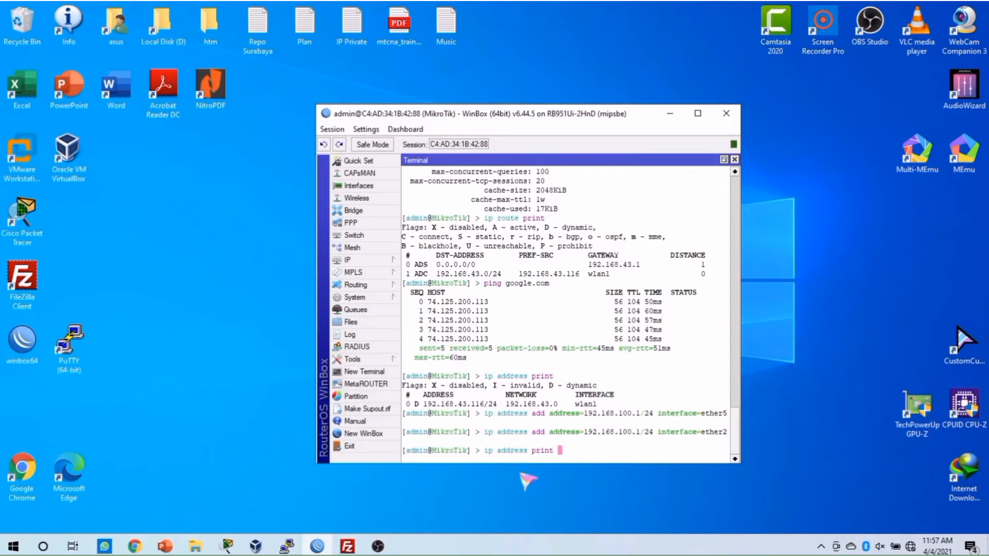
pyautogui.press('Return')
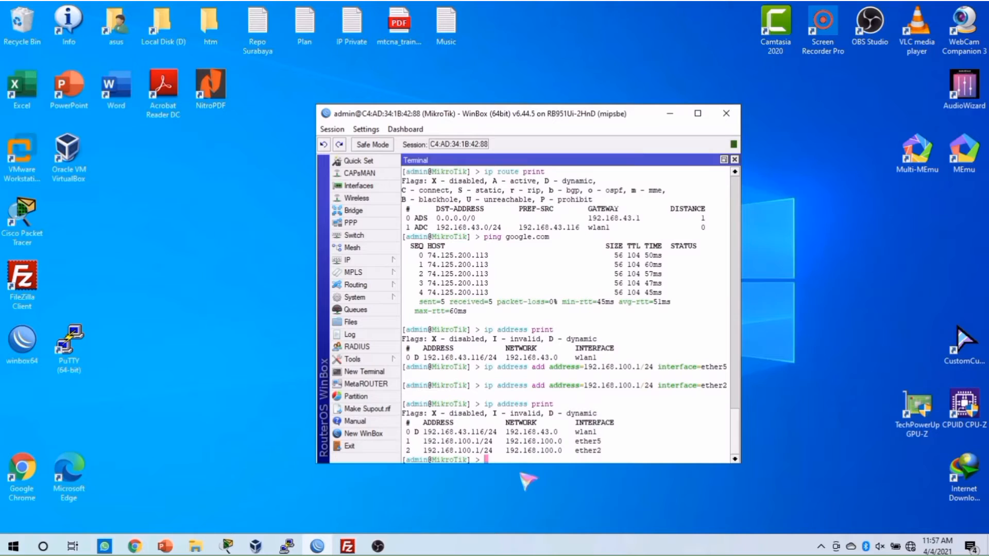
# Remove address entry 1 (the ether5 address) and list addresses to confirm
pyautogui.write('ip address remove numbers=')
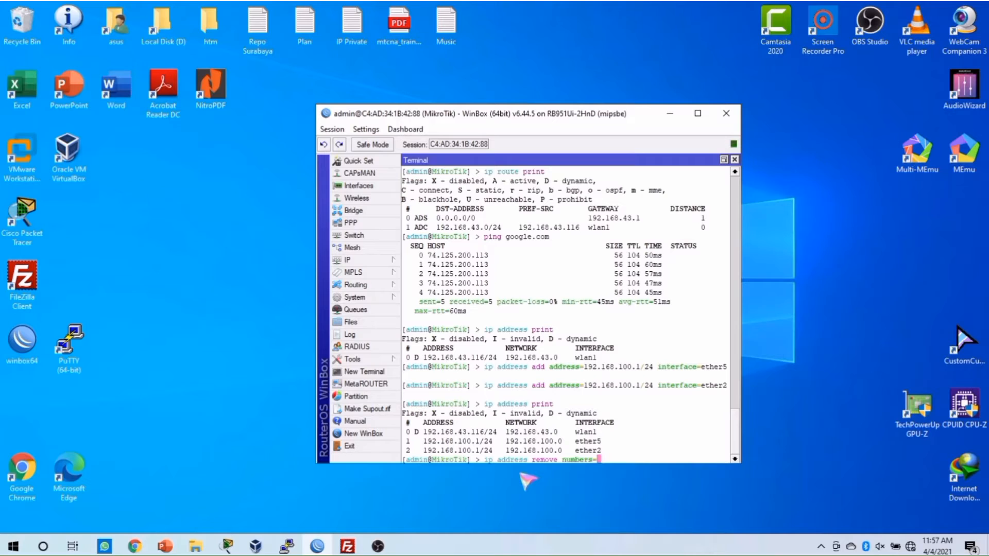
pyautogui.write('1')
pyautogui.press('Return')
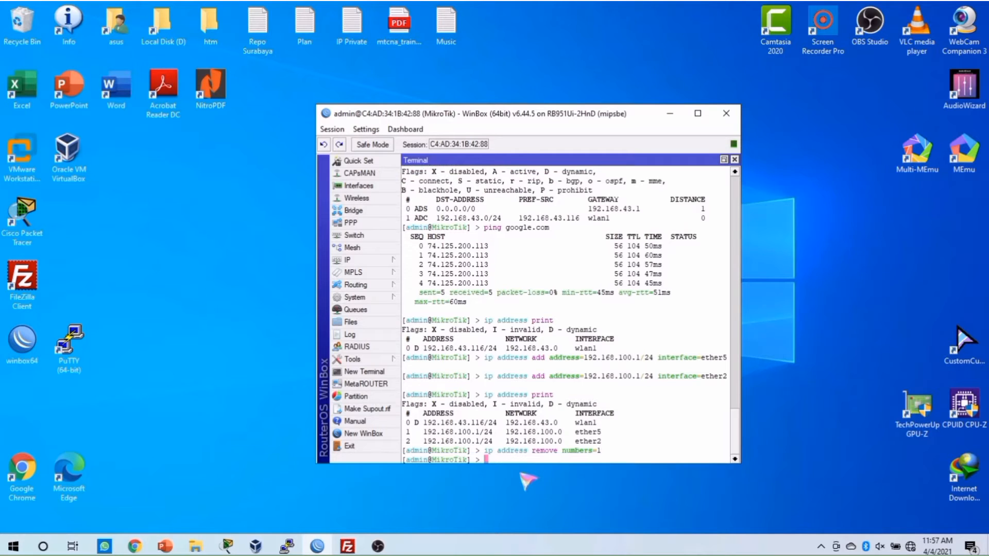
pyautogui.write('ip address print')
pyautogui.press('Return')
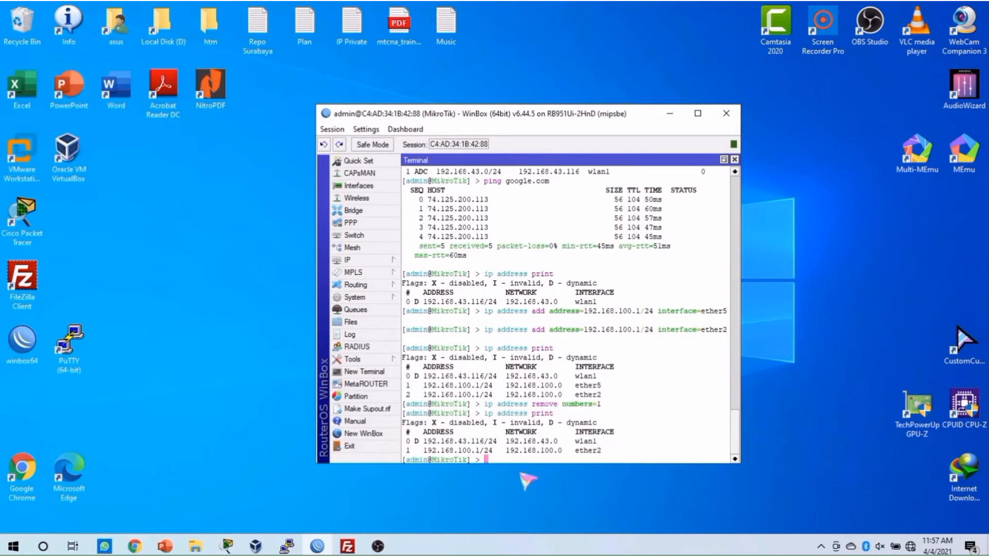
pyautogui.write('ip firewall nat')
# Set DNS allow-remote-requests=yes and verify it in the DNS settings
pyautogui.press('BackSpace')
pyautogui.press('BackSpace')
pyautogui.press('BackSpace')
pyautogui.press('BackSpace')
pyautogui.press('BackSpace')
pyautogui.press('BackSpace')
pyautogui.press('BackSpace')
pyautogui.press('BackSpace')
pyautogui.press('BackSpace')
pyautogui.press('BackSpace')
pyautogui.press('BackSpace')
pyautogui.press('BackSpace')
pyautogui.write('dns print')
pyautogui.press('Return')
pyautogui.write('ip dns')
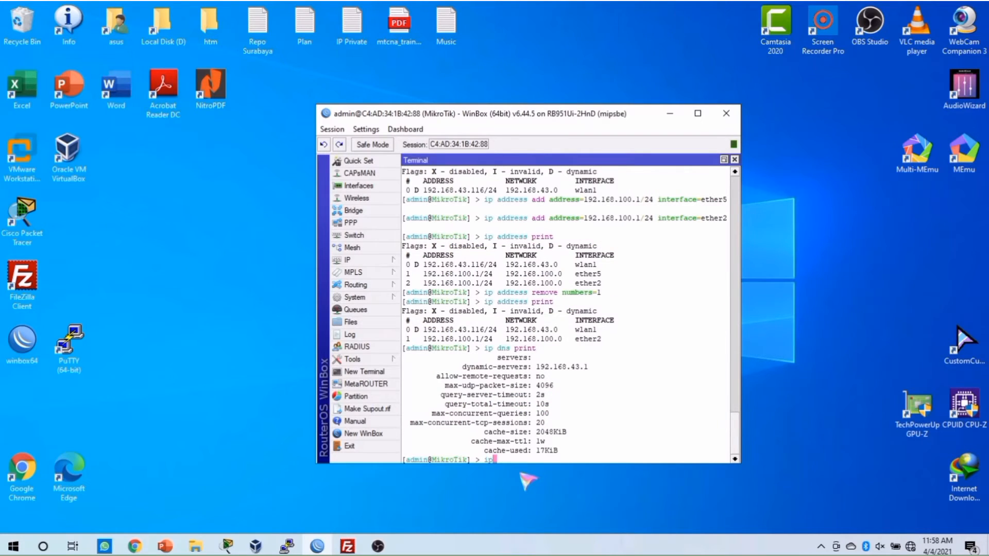
pyautogui.write(' all')
pyautogui.press('BackSpace')
pyautogui.press('BackSpace')
pyautogui.press('BackSpace')
pyautogui.write('set allow-remote-requests=')
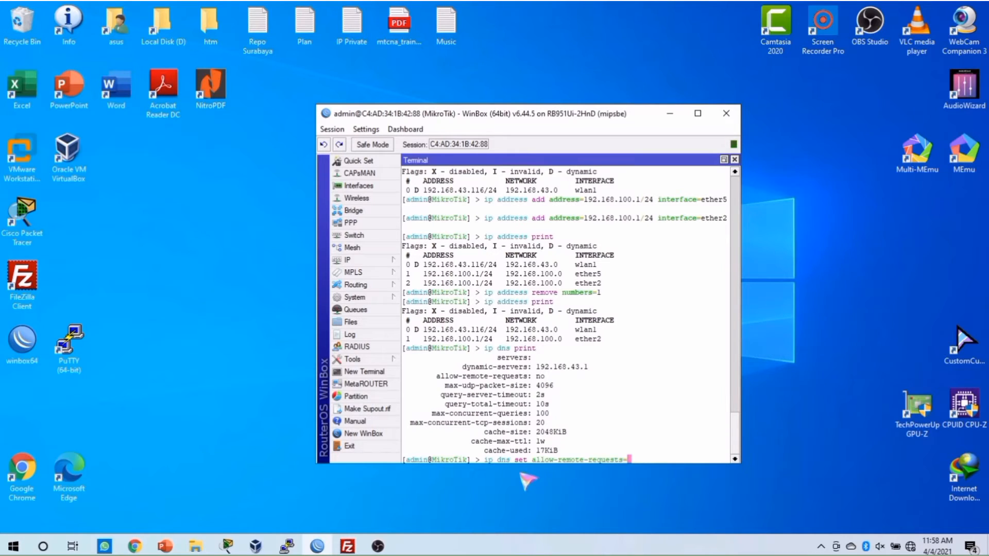
pyautogui.write('yes')
pyautogui.press('Return')
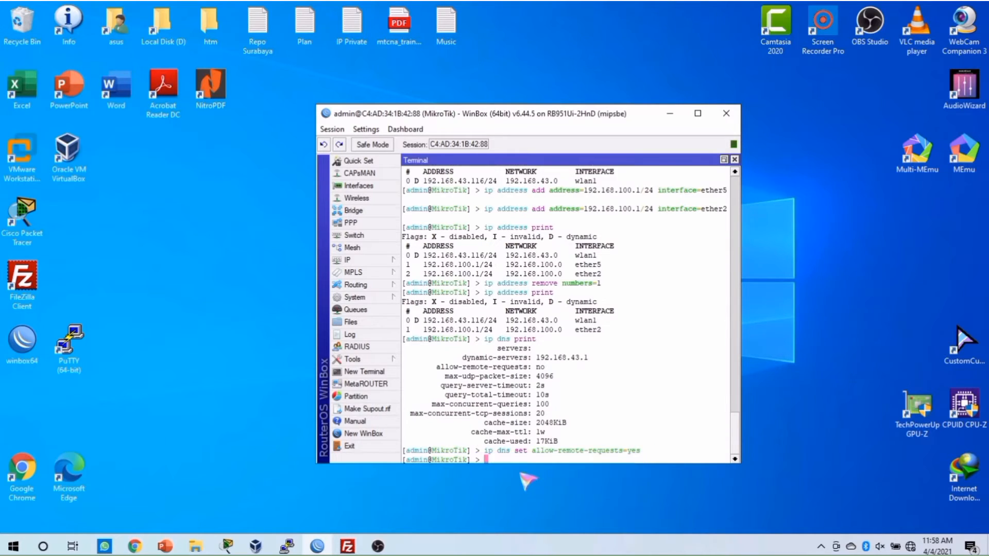
pyautogui.press('Up')
pyautogui.press('Up')
pyautogui.press('Return')
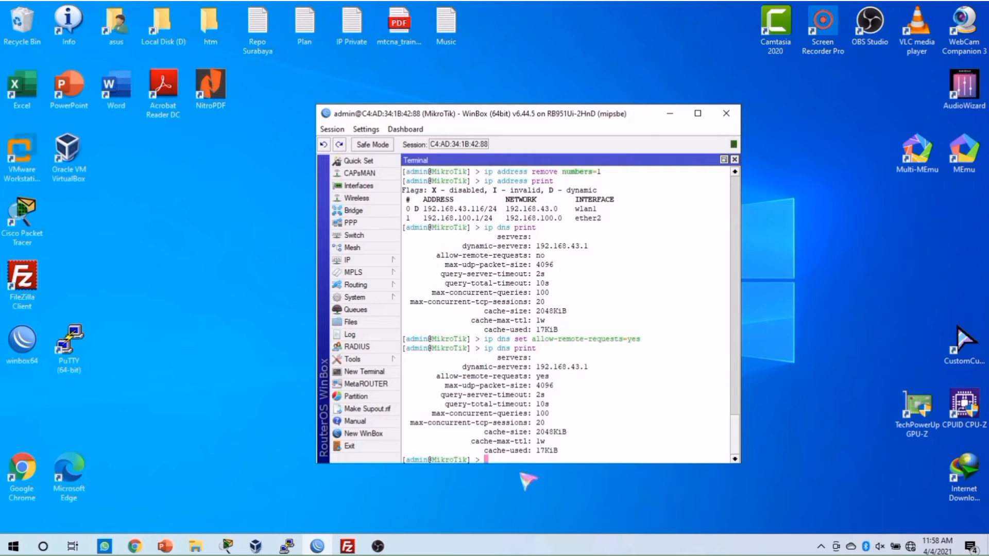
pyautogui.write('ip firewall nat ad')
# Add a chain=srcnat, out-interface=wlan1 masquerade rule and print the NAT rules
pyautogui.press('BackSpace')
pyautogui.press('BackSpace')
pyautogui.write('chain')
pyautogui.press('BackSpace')
pyautogui.press('BackSpace')
pyautogui.press('BackSpace')
pyautogui.press('BackSpace')
pyautogui.press('BackSpace')
pyautogui.write('add chain=')
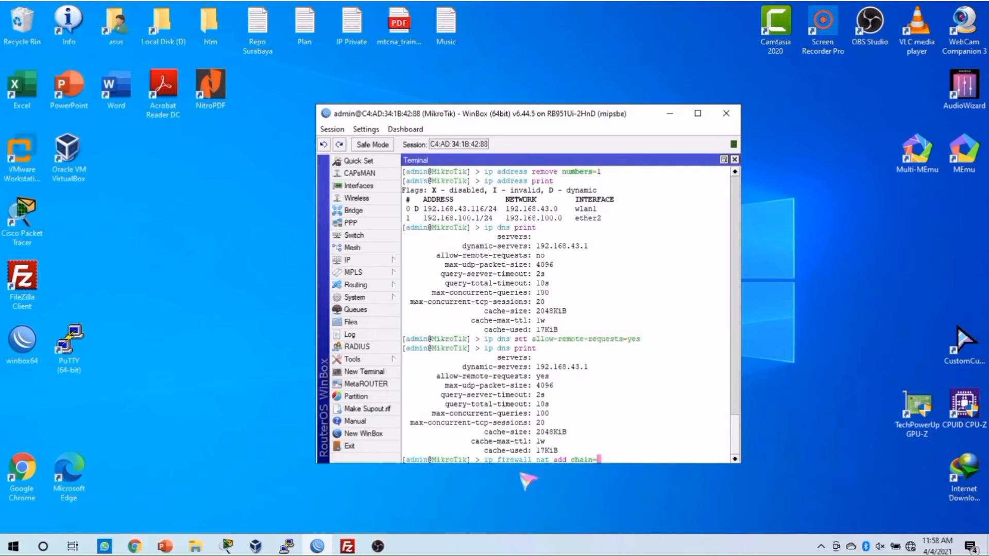
pyautogui.write('srcnat out-interface=')
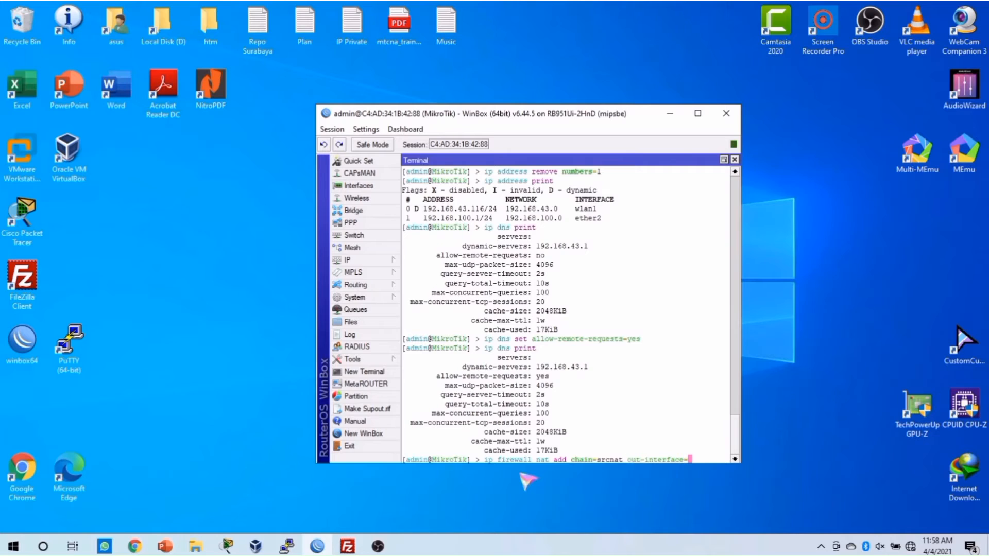
pyautogui.write('wlan1 action=masquerade')
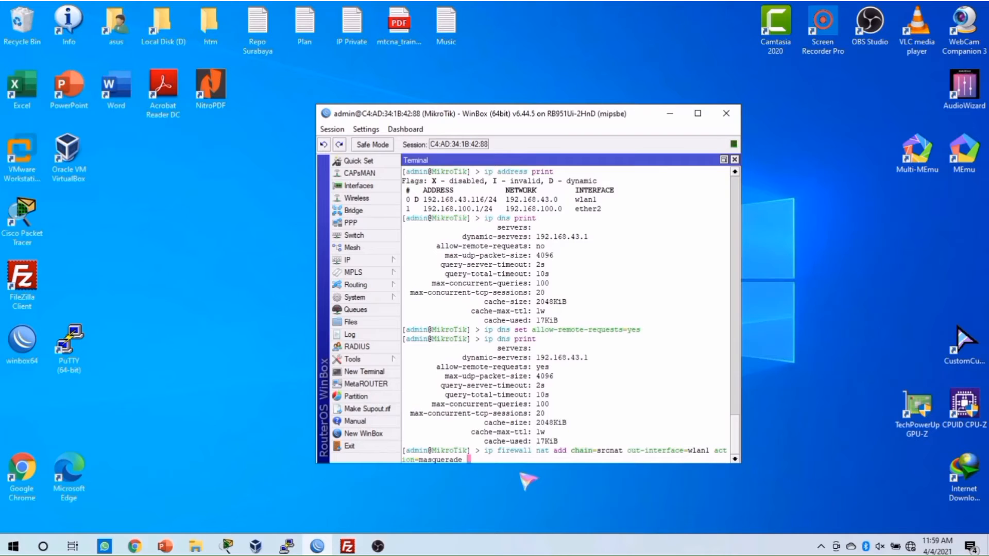
pyautogui.press('Return')
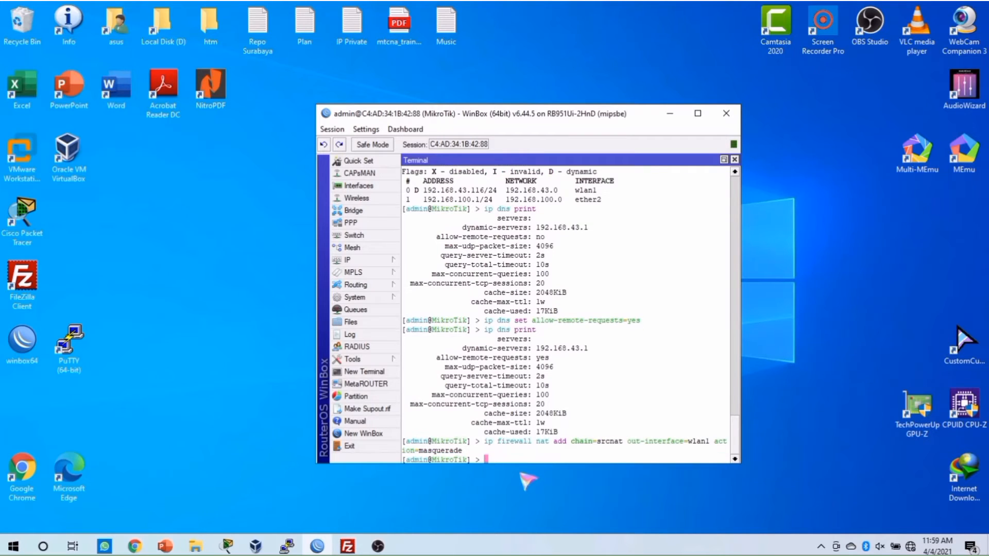
pyautogui.write('ip firewall nat print')
pyautogui.press('Return')
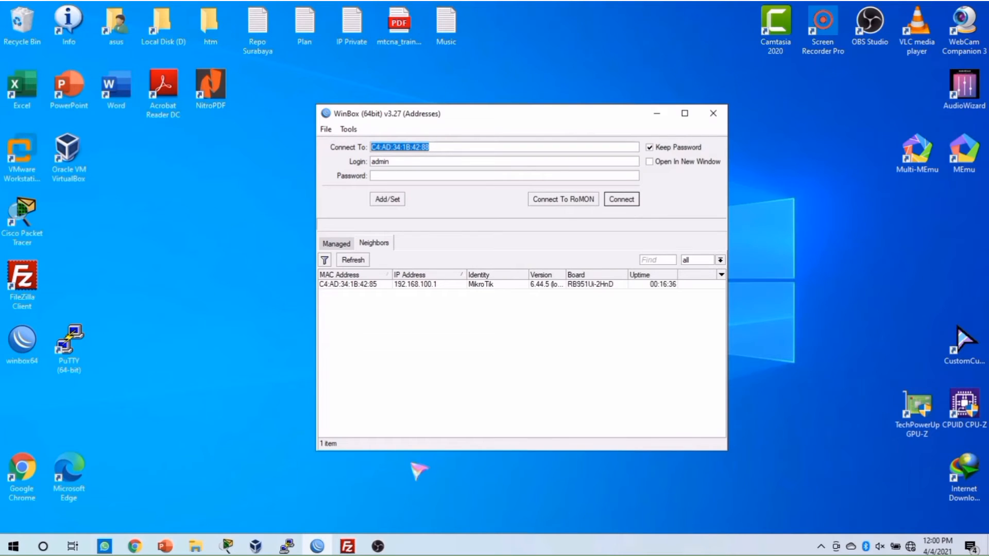
# In Neighbors, select the MikroTik router at 192.168.100.1 as the connection target
pyautogui.click(418, 284)
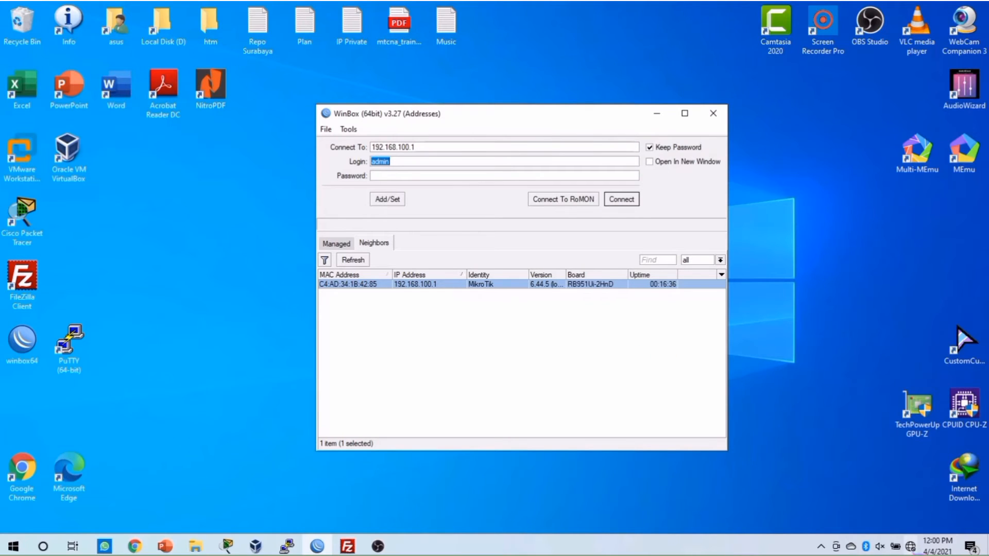
pyautogui.rightClick(910, 547)
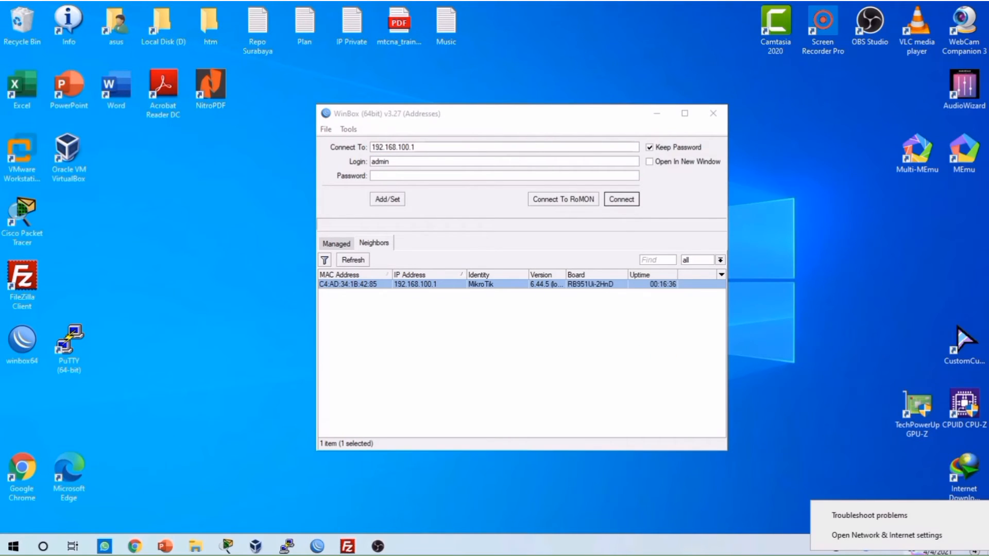
# Open the Ethernet 2 adapter's properties from Network & Internet settings
pyautogui.click(908, 541)
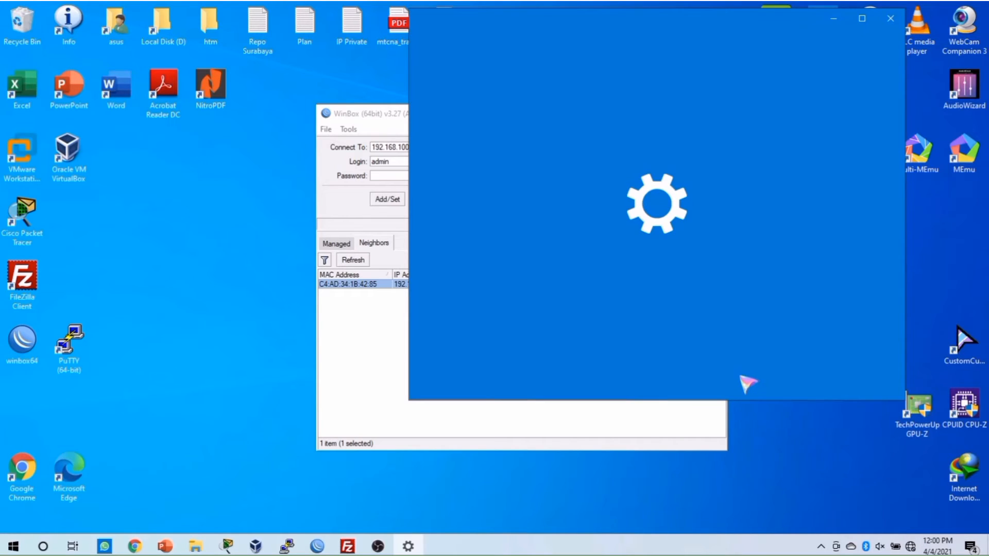
pyautogui.scroll(-1, 746, 383)
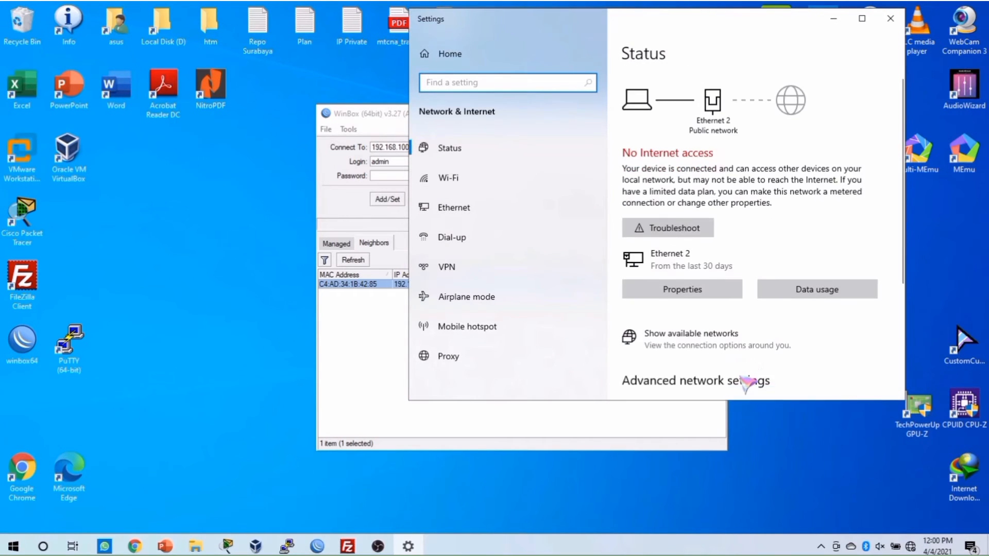
pyautogui.scroll(-1, 746, 383)
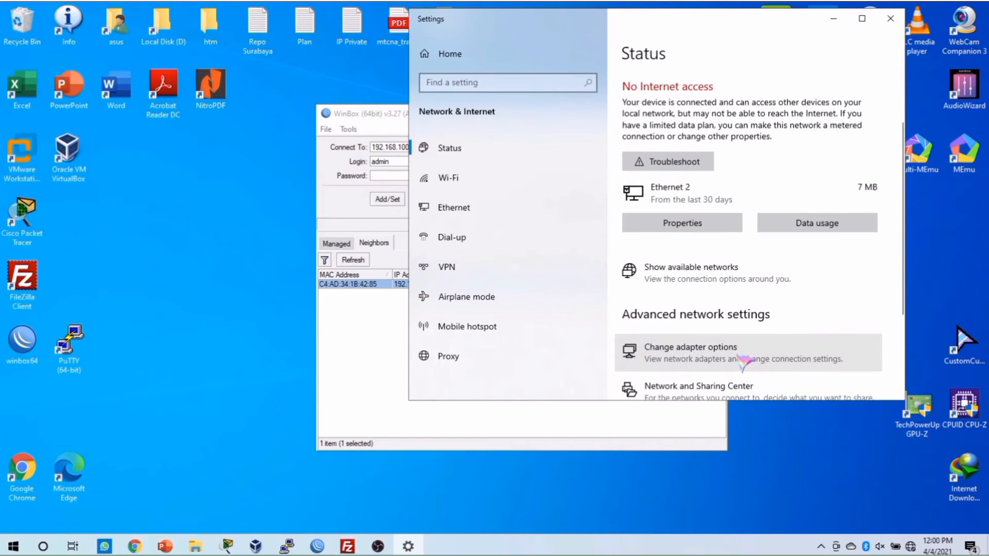
pyautogui.click(743, 361)
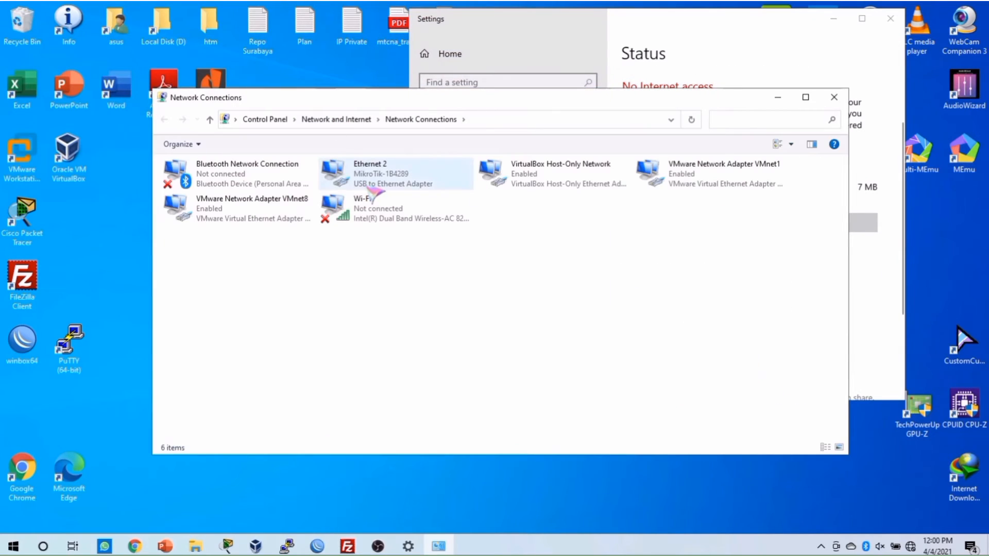
pyautogui.click(368, 190)
pyautogui.rightClick(366, 185)
pyautogui.click(403, 208)
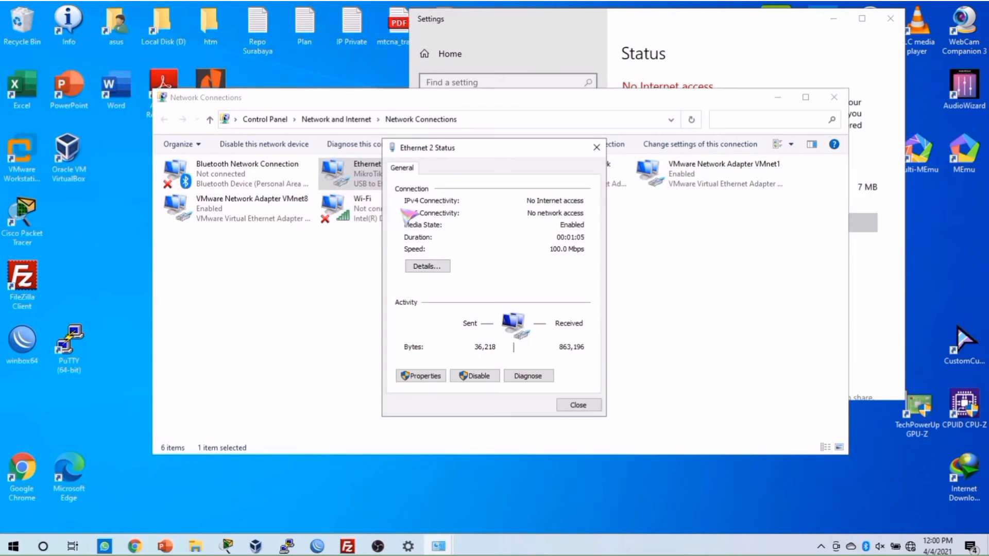
pyautogui.click(432, 380)
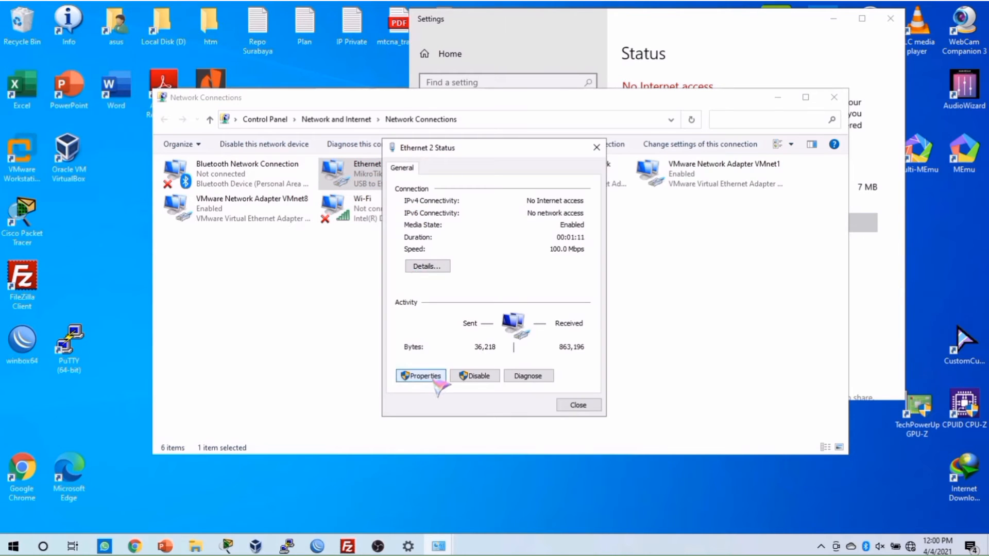
# Set Ethernet 2 IPv4 to 192.168.100.50, mask 255.255.255.0, gateway and DNS 192.168.100.1
pyautogui.doubleClick(461, 371)
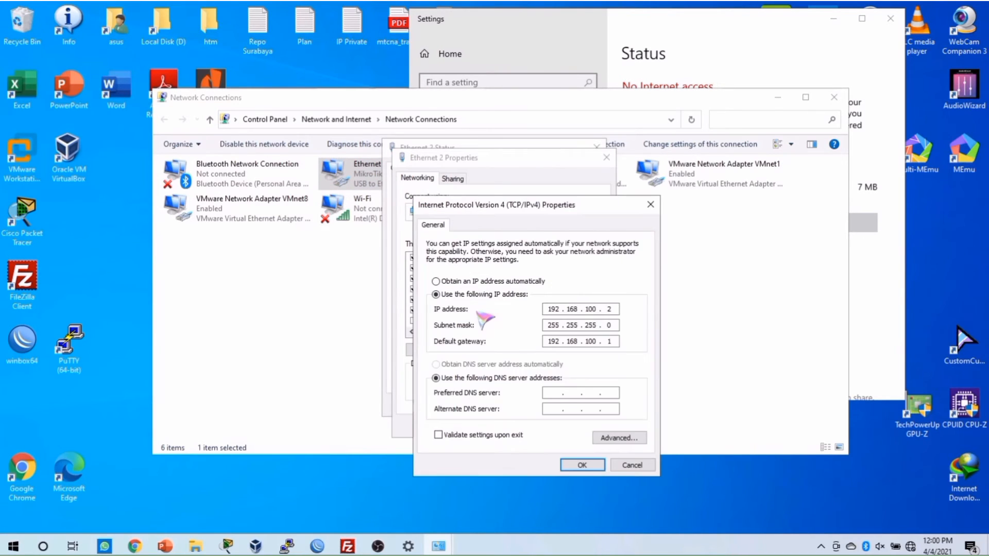
pyautogui.click(475, 281)
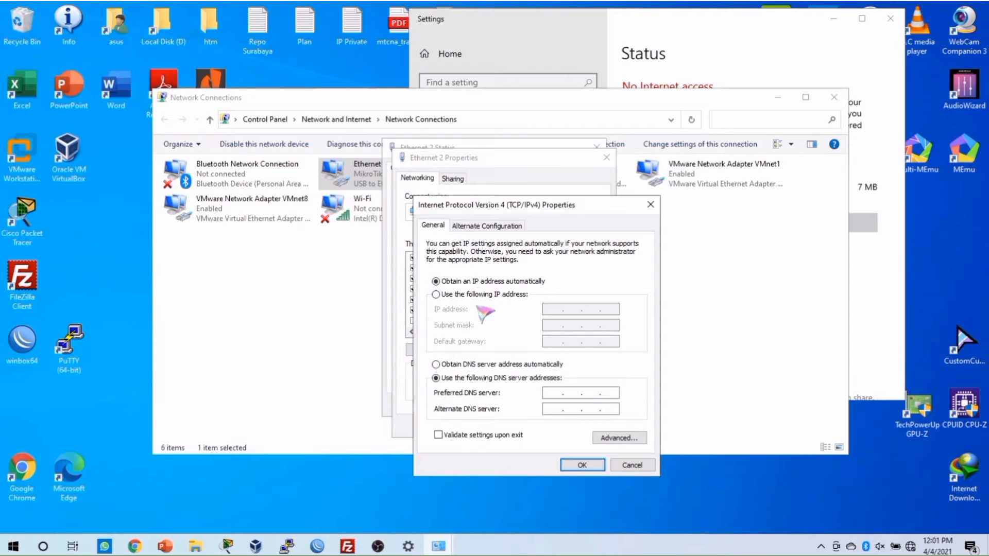
pyautogui.click(468, 294)
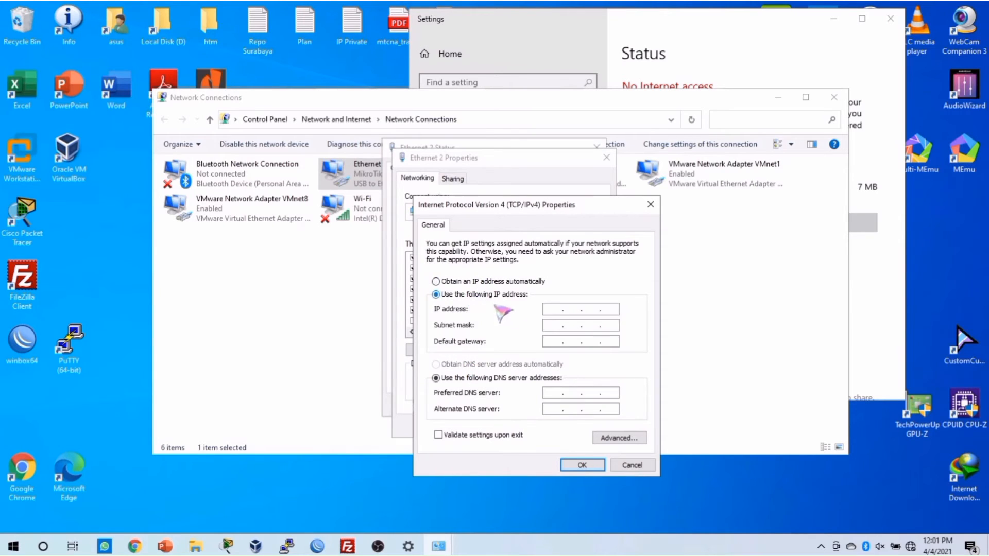
pyautogui.click(550, 309)
pyautogui.write('192 . 168 . 100 . 2')
pyautogui.press('BackSpace')
pyautogui.write('50')
pyautogui.press('Tab')
pyautogui.press('Tab')
pyautogui.write('1')
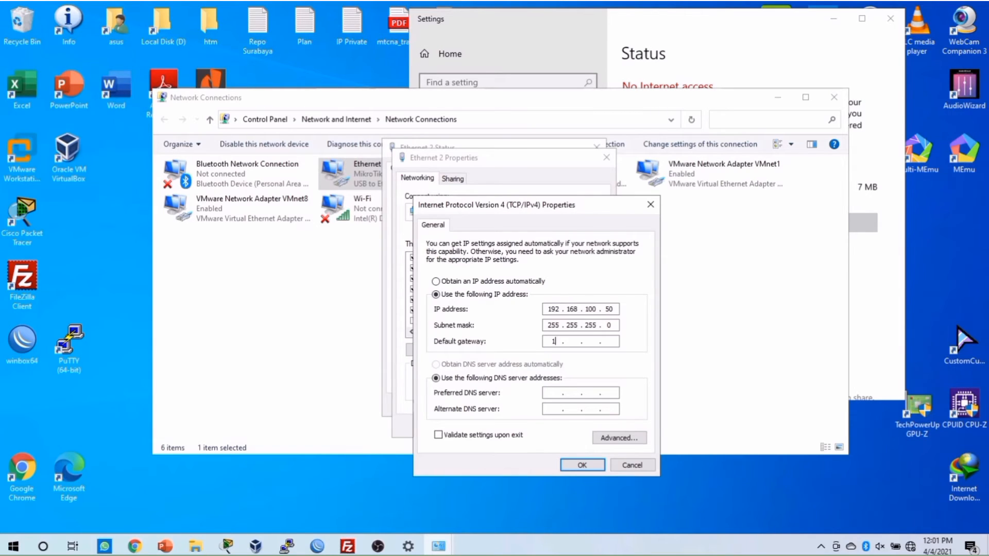
pyautogui.write('92 . 168 . 100 . 1')
pyautogui.press('Tab')
pyautogui.press('Tab')
pyautogui.write('192 . 168 . 100 . 1')
pyautogui.press('Return')
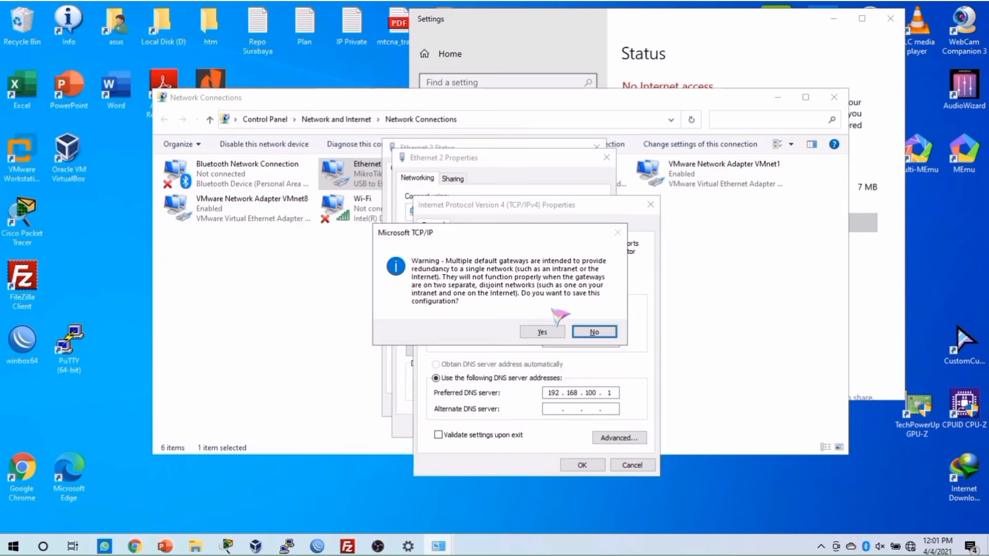
pyautogui.press('Tab')
pyautogui.press('Return')
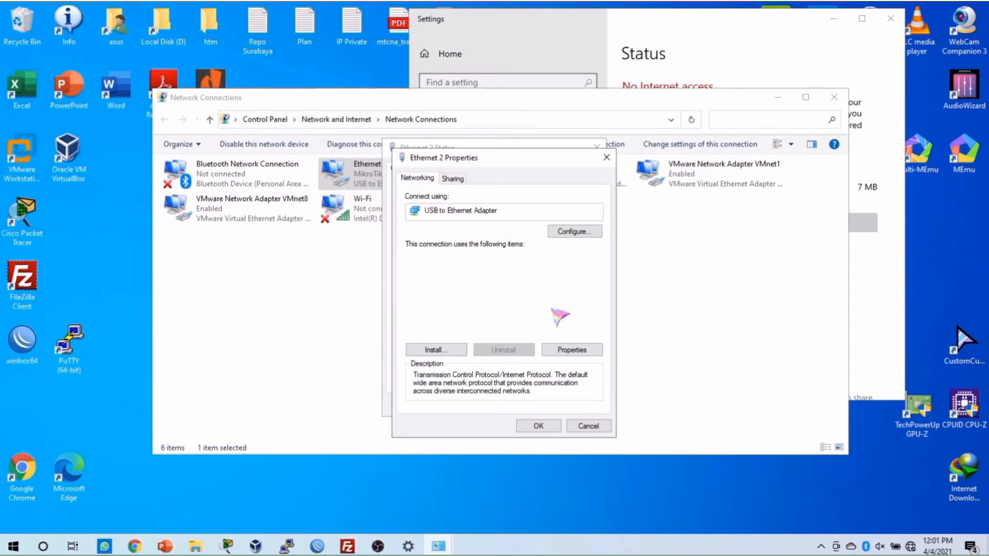
# Apply the properties and close the adapter status, connections and Settings windows
pyautogui.click(550, 426)
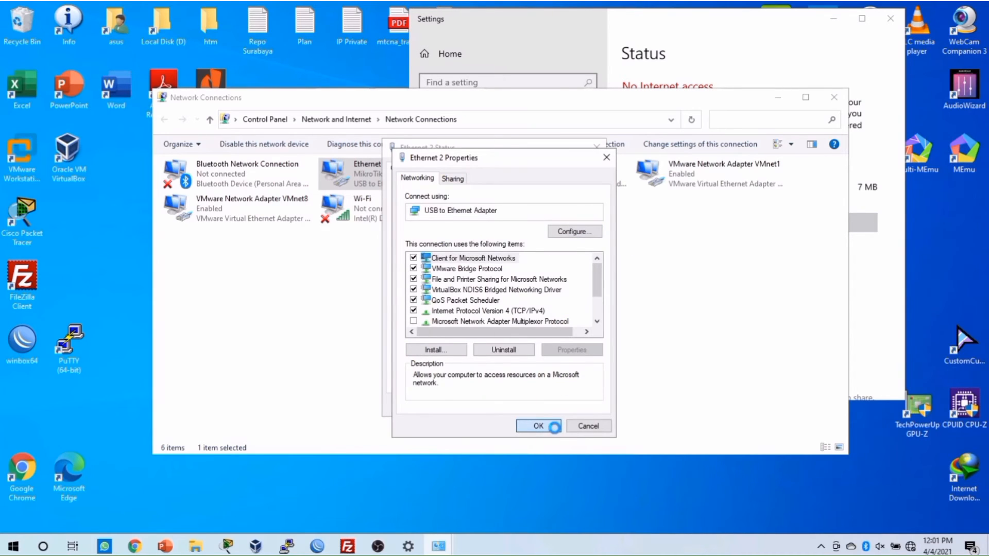
pyautogui.click(579, 405)
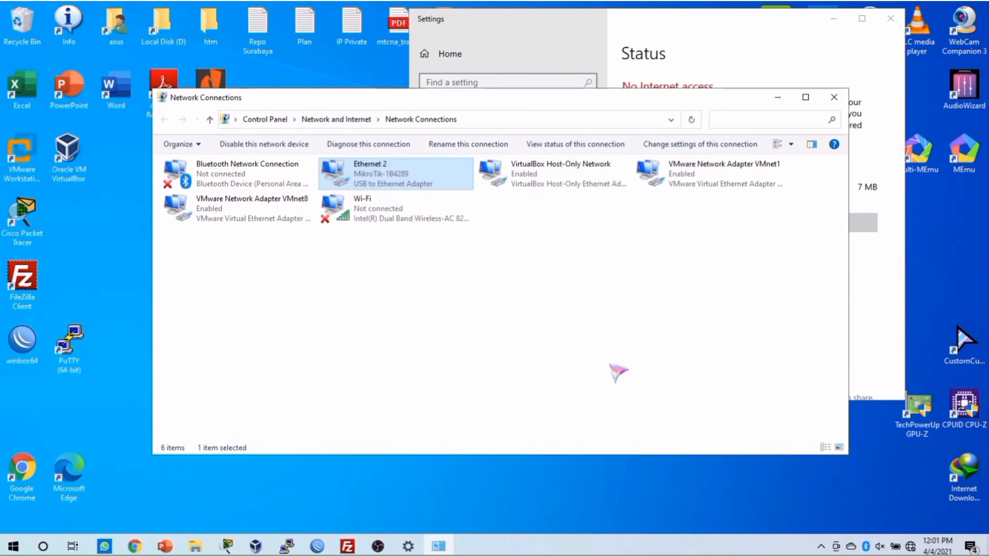
pyautogui.click(833, 97)
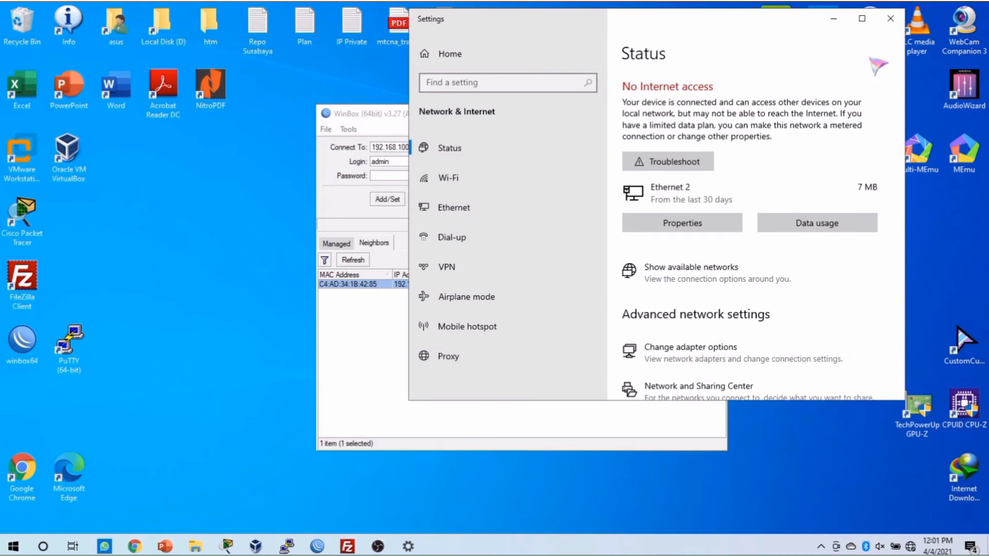
pyautogui.click(890, 18)
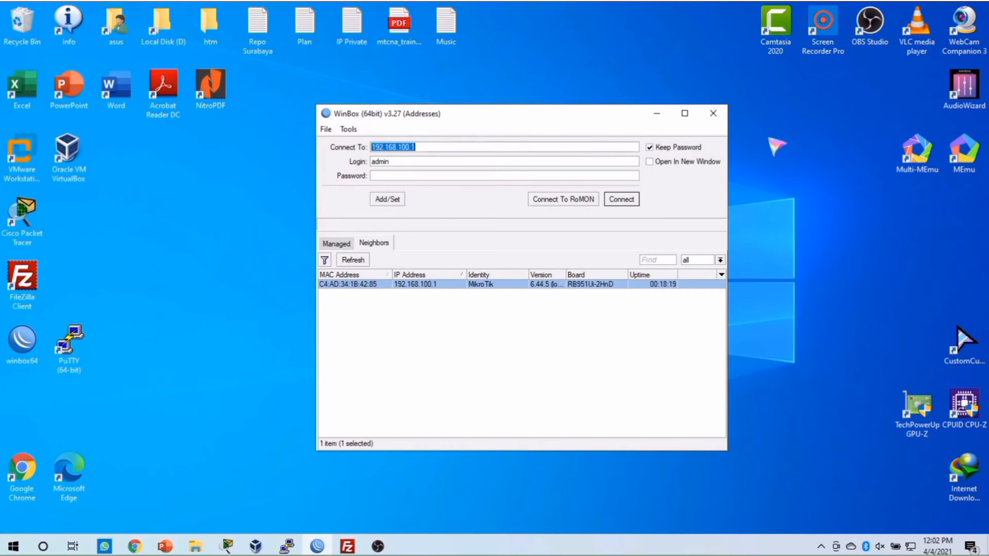
# Launch cmd via Win+R and run ping google.com from the PC
pyautogui.press('super+r')
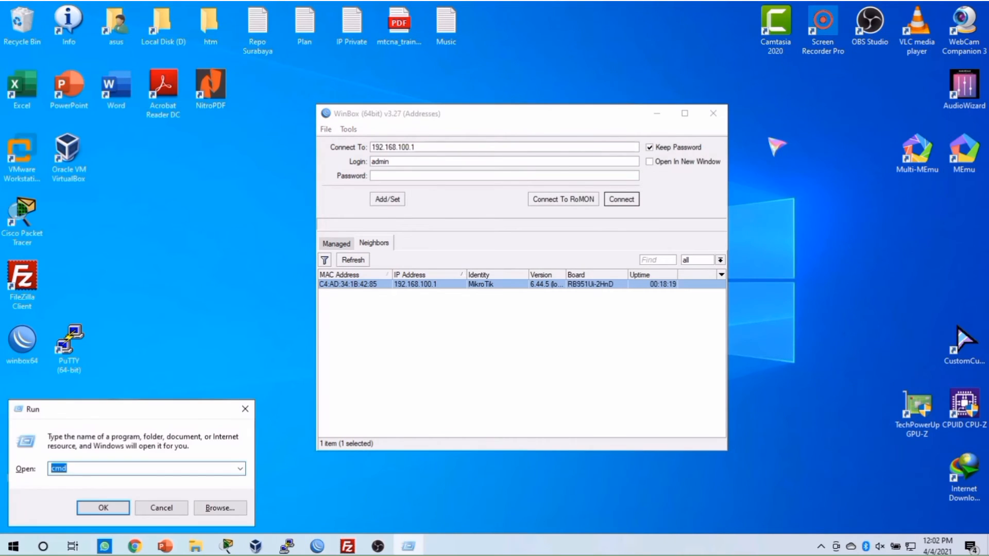
pyautogui.write('cmd')
pyautogui.press('Return')
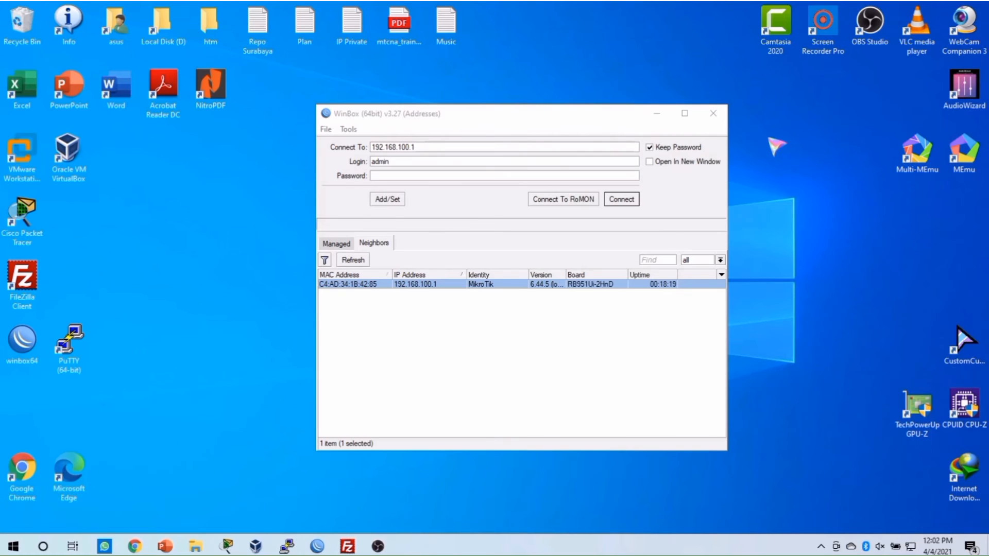
pyautogui.write('ping google.com')
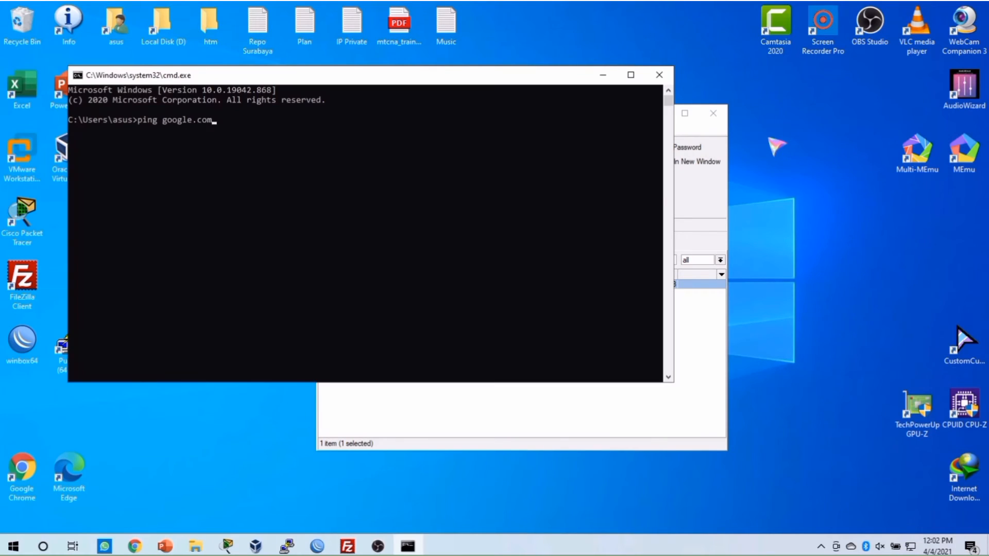
pyautogui.press('Return')
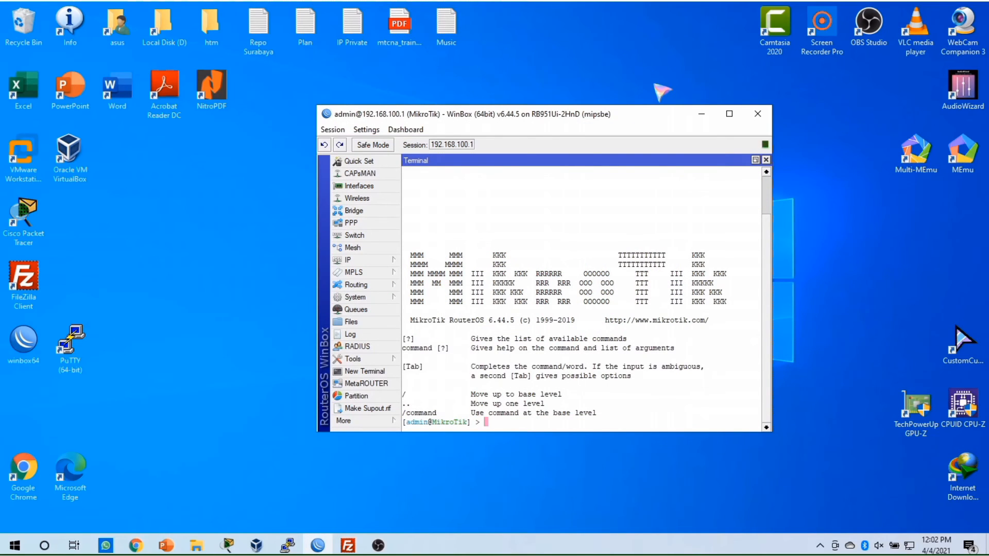
# Disable DHCP client 0 on wlan1 and list DHCP clients to confirm it
pyautogui.write('ip dhcp-client print')
pyautogui.press('Return')
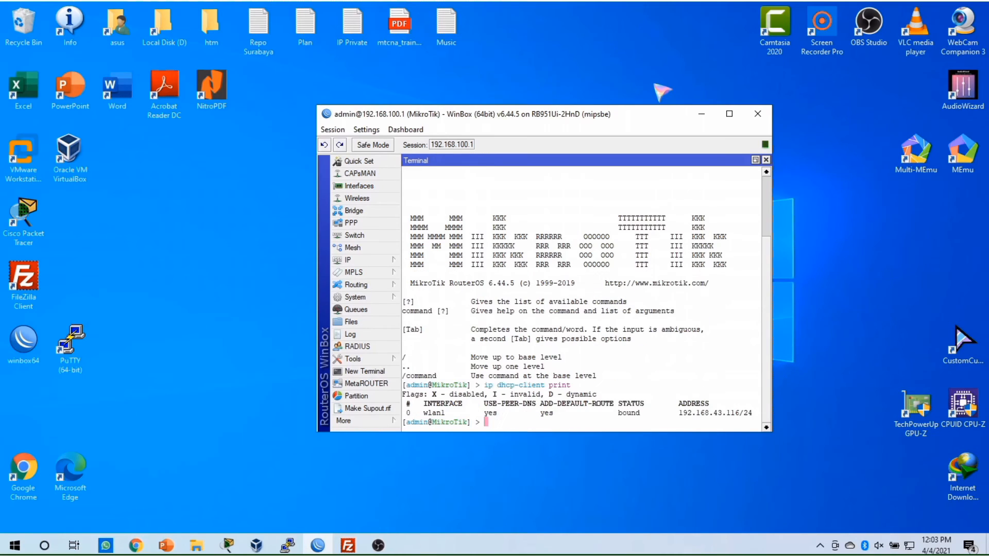
pyautogui.write('ip dhcp-client disable numbers=0')
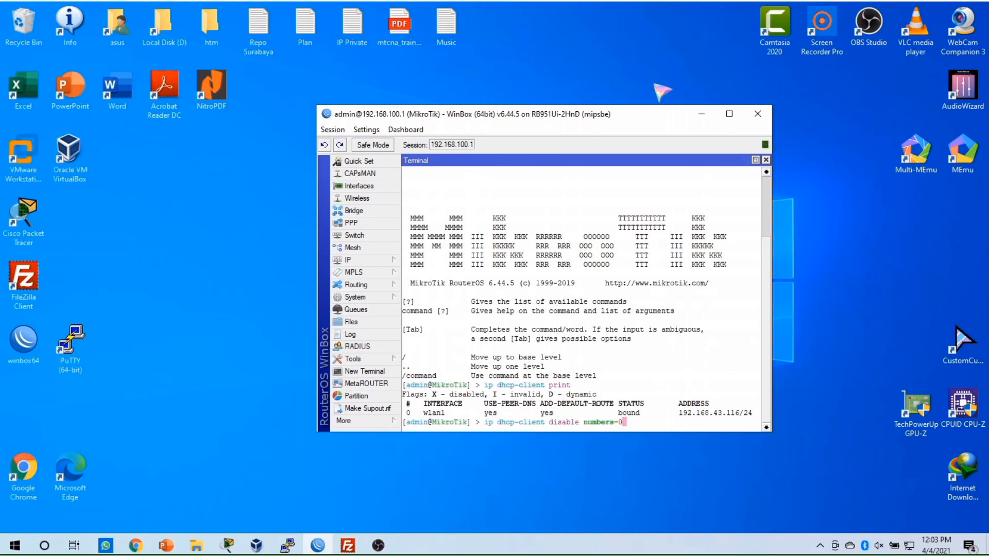
pyautogui.press('Return')
pyautogui.press('Up')
pyautogui.press('Up')
pyautogui.press('Return')
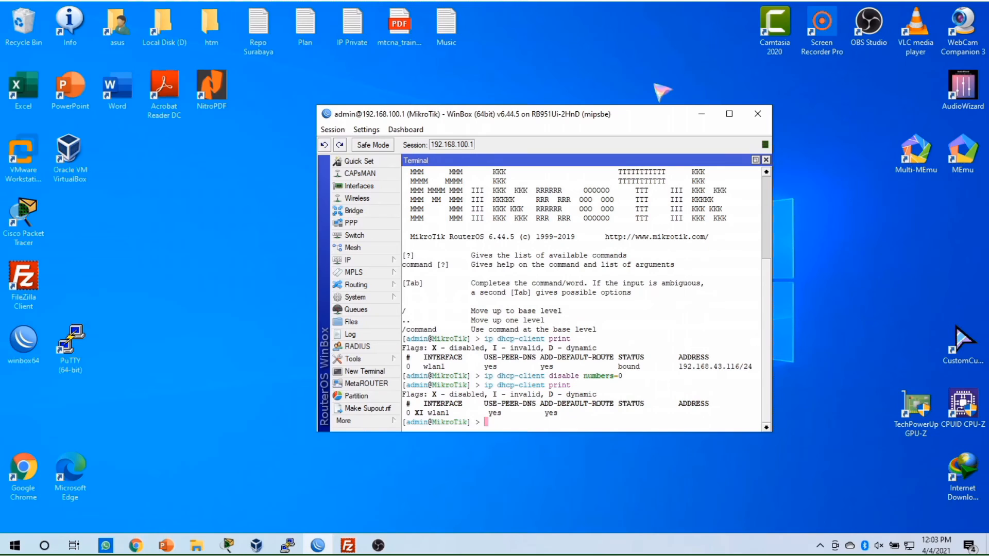
# Add static address 192.168.43.100/24 to wlan1 and verify with ip address print
pyautogui.write('ip address print')
pyautogui.press('Return')
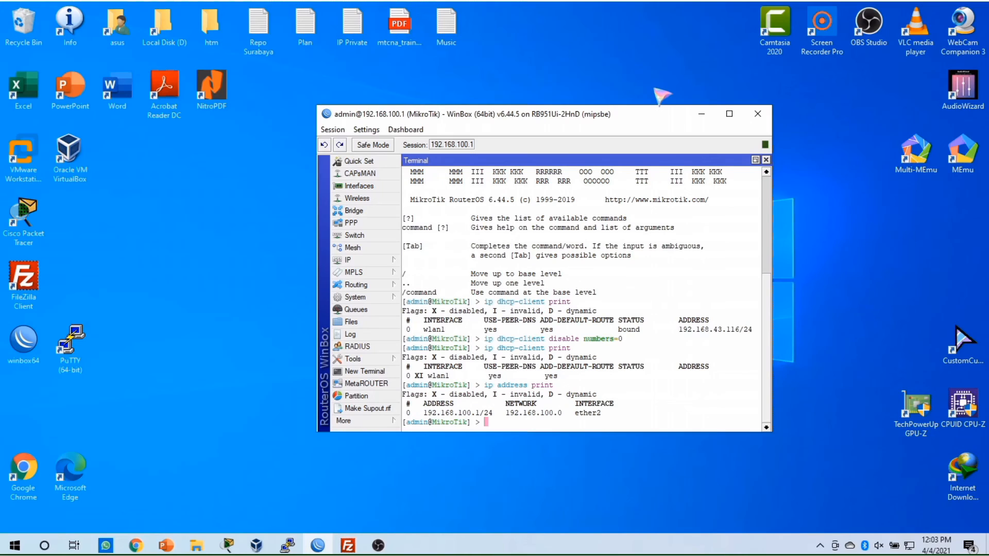
pyautogui.press('Up')
pyautogui.press('BackSpace')
pyautogui.press('BackSpace')
pyautogui.press('BackSpace')
pyautogui.press('BackSpace')
pyautogui.press('BackSpace')
pyautogui.write('address add address=192.168.43.')
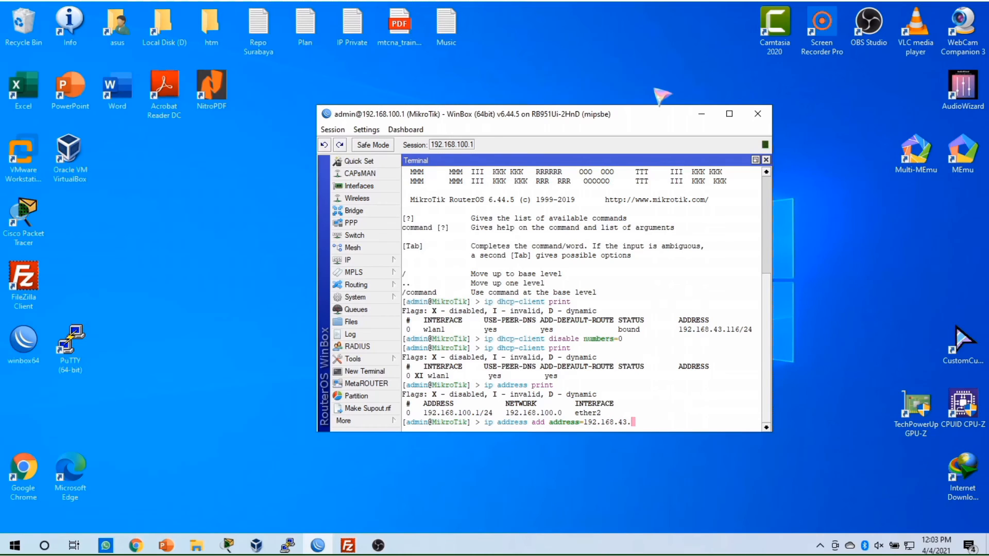
pyautogui.write('100/24 interface=wlan1')
pyautogui.press('Return')
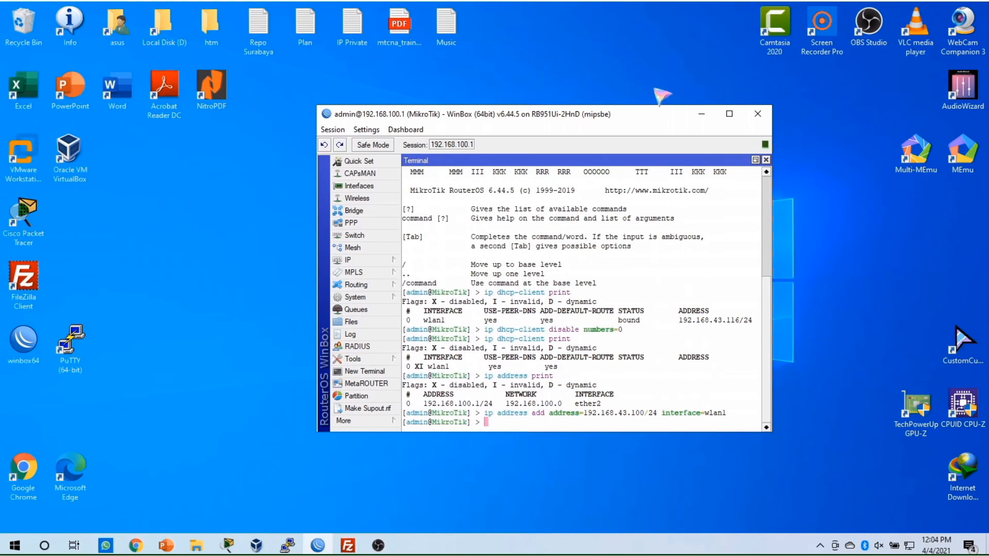
pyautogui.press('Up')
pyautogui.press('Up')
pyautogui.press('Return')
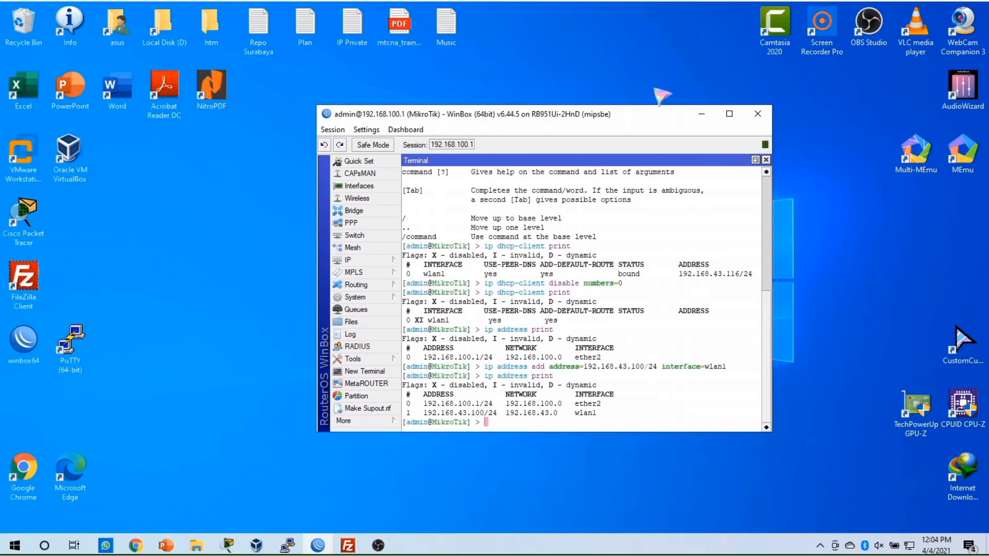
# Set the router's DNS server to 192.168.43.1 and confirm with ip dns print
pyautogui.write('ip dns print')
pyautogui.press('Return')
pyautogui.write('i')
pyautogui.write('p dns set ser')
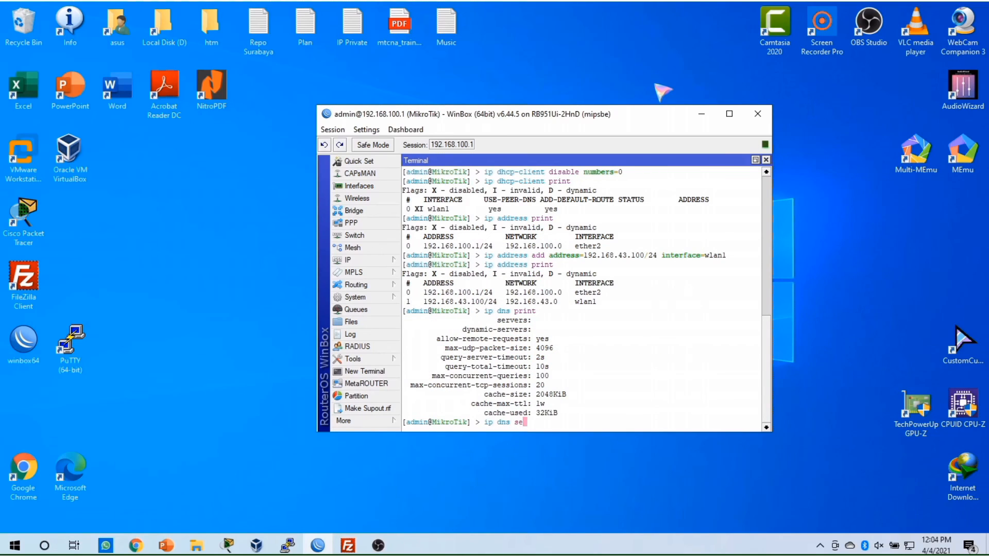
pyautogui.press('Tab')
pyautogui.write('192.1')
pyautogui.write('43.1')
pyautogui.press('Return')
pyautogui.press('Up')
pyautogui.press('Up')
pyautogui.press('Return')
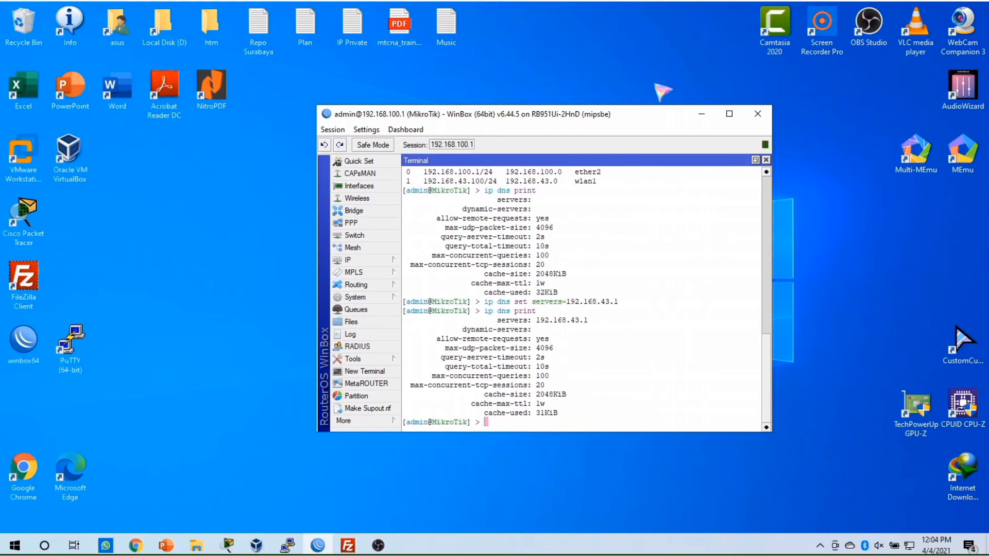
# Add a default route via gateway 192.168.43.1 and check it in the route table
pyautogui.write('ip route print')
pyautogui.press('Return')
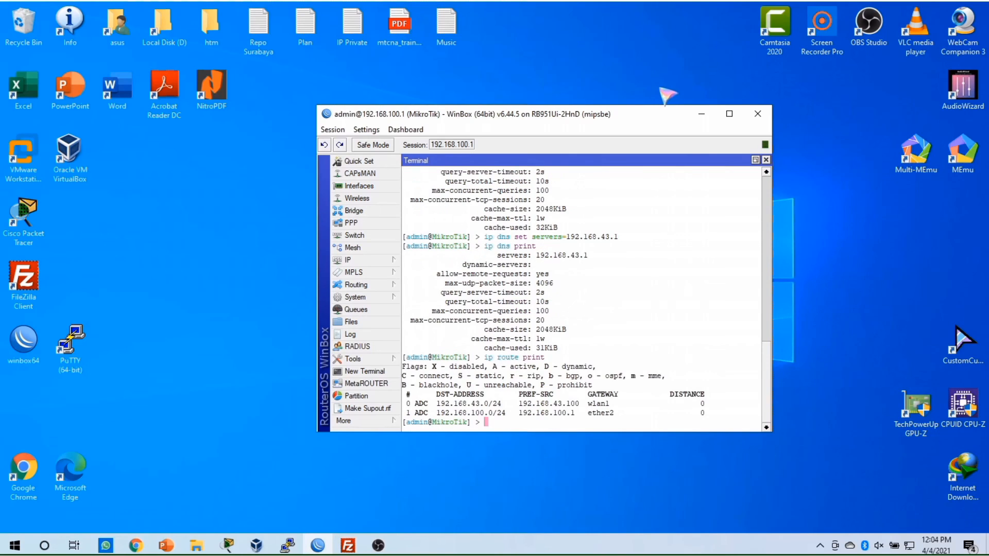
pyautogui.write('ip route add')
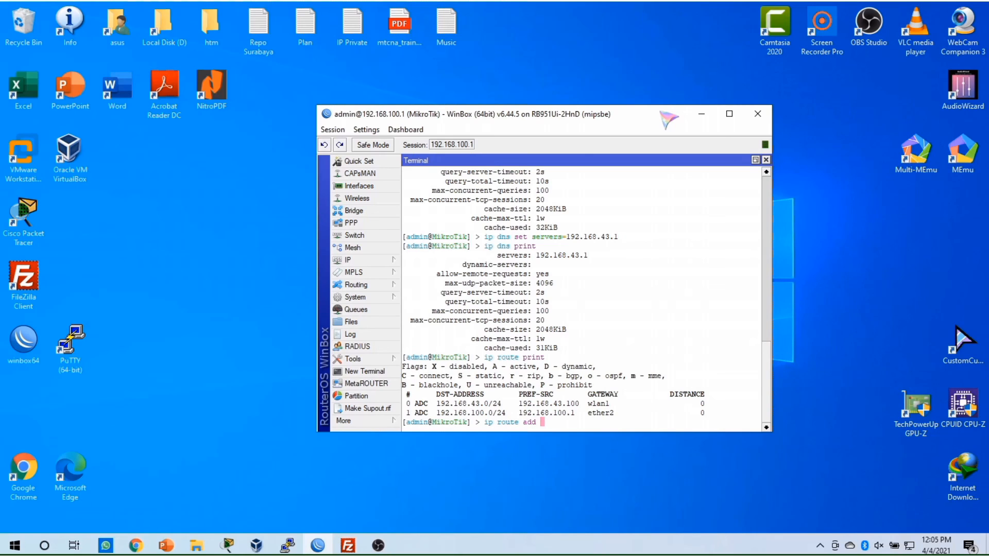
pyautogui.press('Tab')
pyautogui.press('Tab')
pyautogui.write('gateway=1')
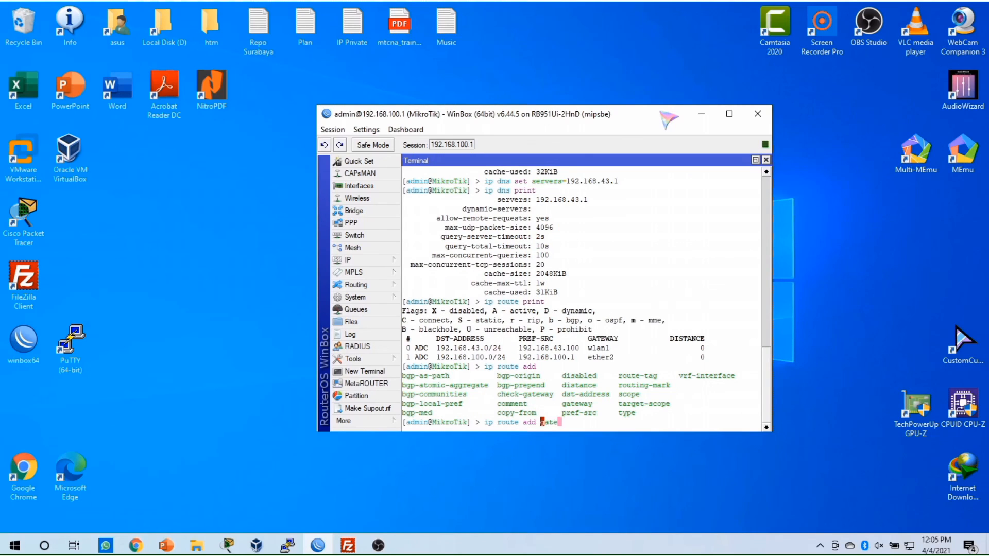
pyautogui.press('BackSpace')
pyautogui.write('wlan1')
pyautogui.press('BackSpace')
pyautogui.press('BackSpace')
pyautogui.press('BackSpace')
pyautogui.press('BackSpace')
pyautogui.press('BackSpace')
pyautogui.press('BackSpace')
pyautogui.write('192.168.43.1')
pyautogui.press('Return')
pyautogui.press('Up')
pyautogui.press('Up')
pyautogui.press('Return')
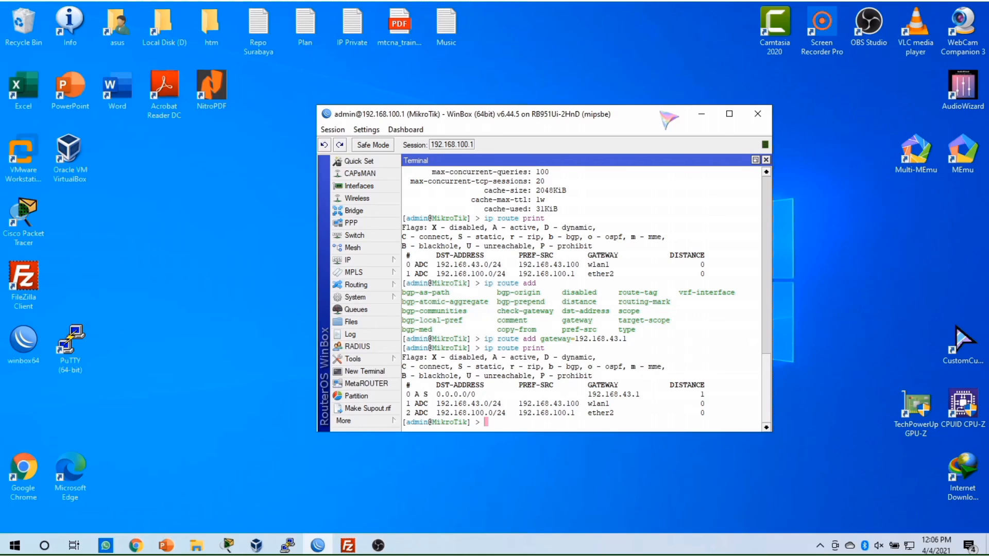
# Ping google.com from the router's Terminal, stopping it after four replies
pyautogui.write('ping google.com')
pyautogui.press('Return')
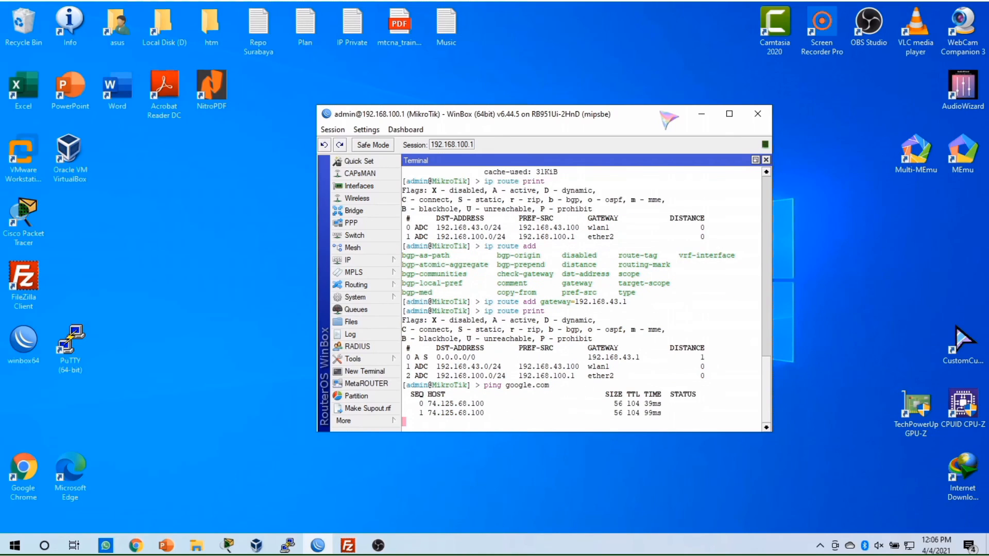
pyautogui.hotkey('ctrl', 'c')
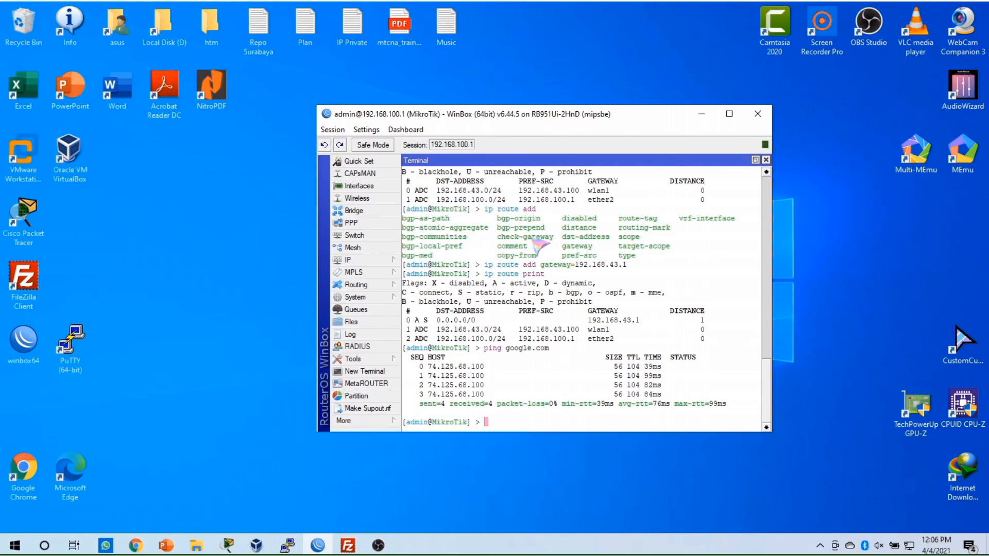
pyautogui.press('super+r')
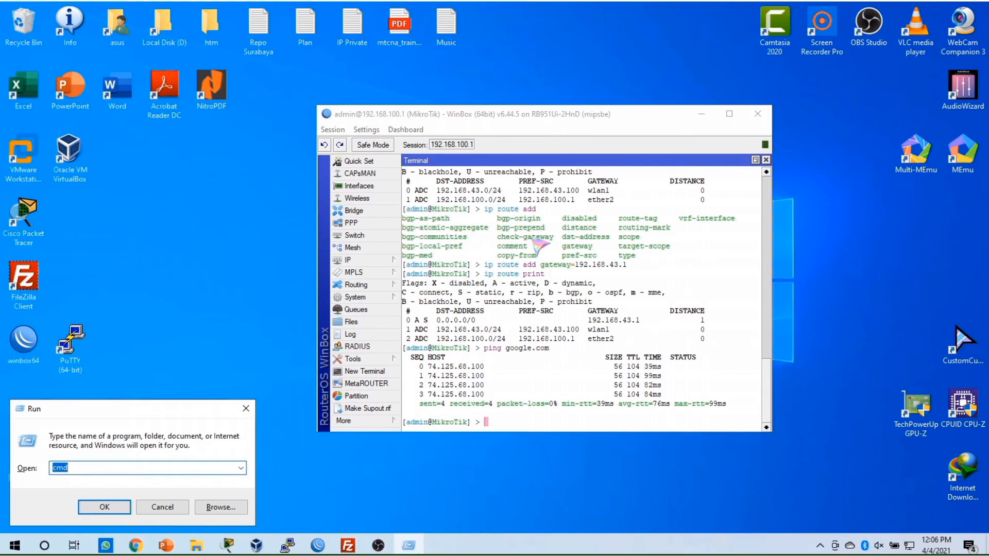
# Run a continuous ping to google.com in Command Prompt, stopping after 6 of 6 replies
pyautogui.press('Return')
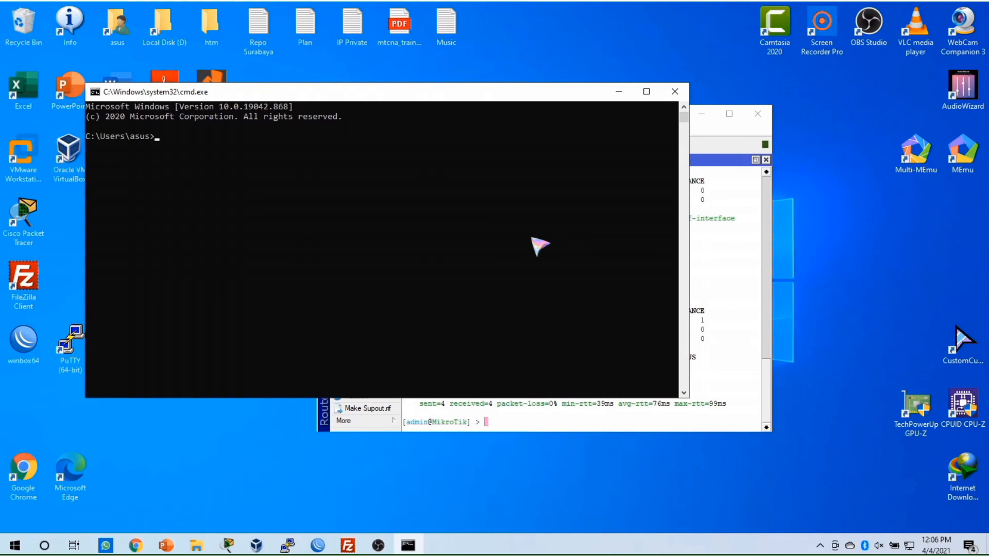
pyautogui.write('ping google.com -t')
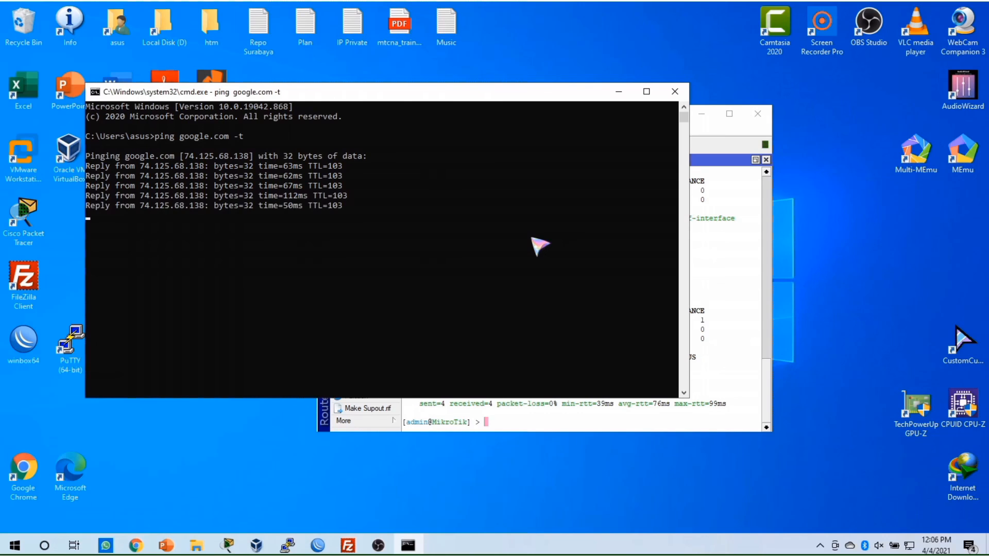
pyautogui.hotkey('ctrl', 'c')
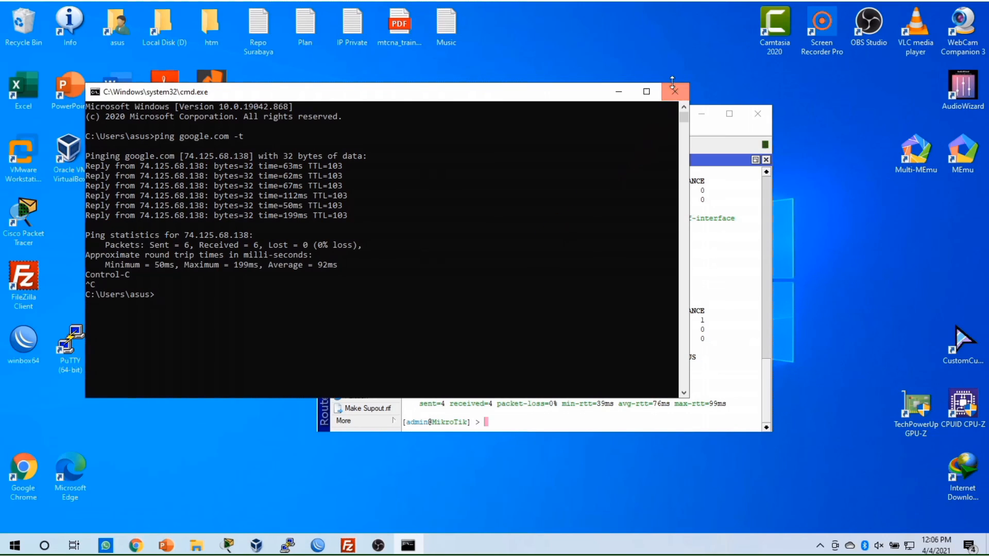